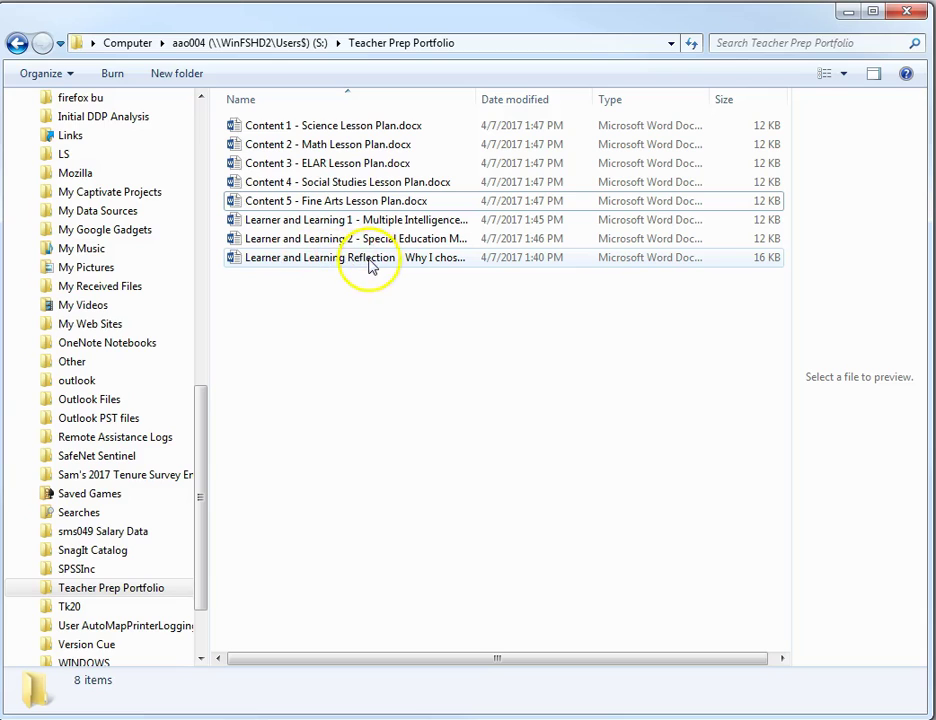
Switch to Blackboard in Firefox and open the Teacher Capstone Portfolio assignment of the Teacher Preparation Program
{"action": "left_click", "coordinate": [372, 286]}
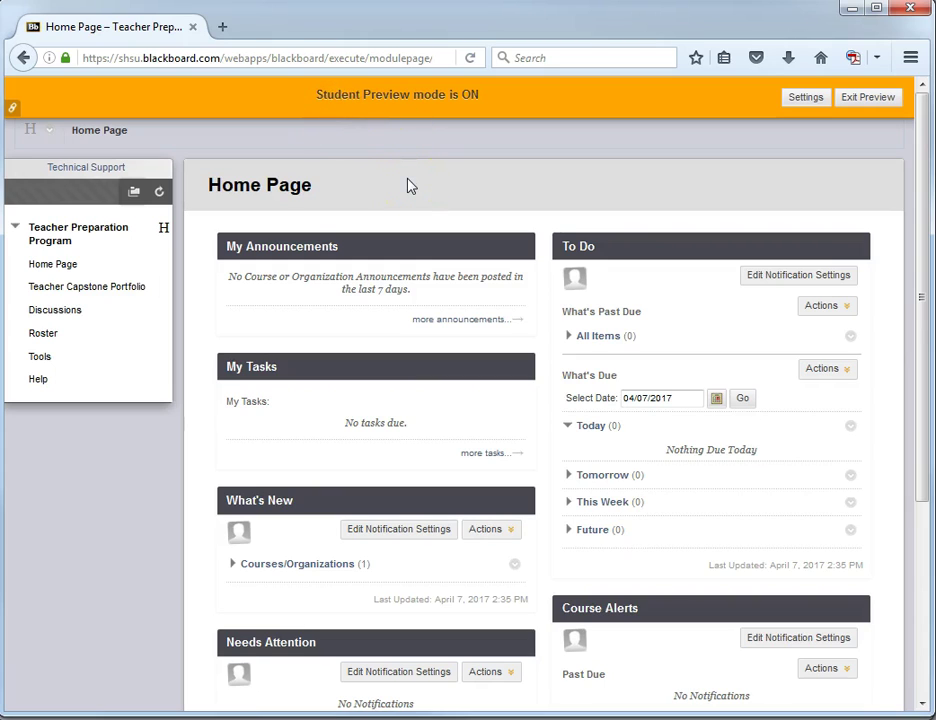
{"action": "left_click", "coordinate": [99, 292]}
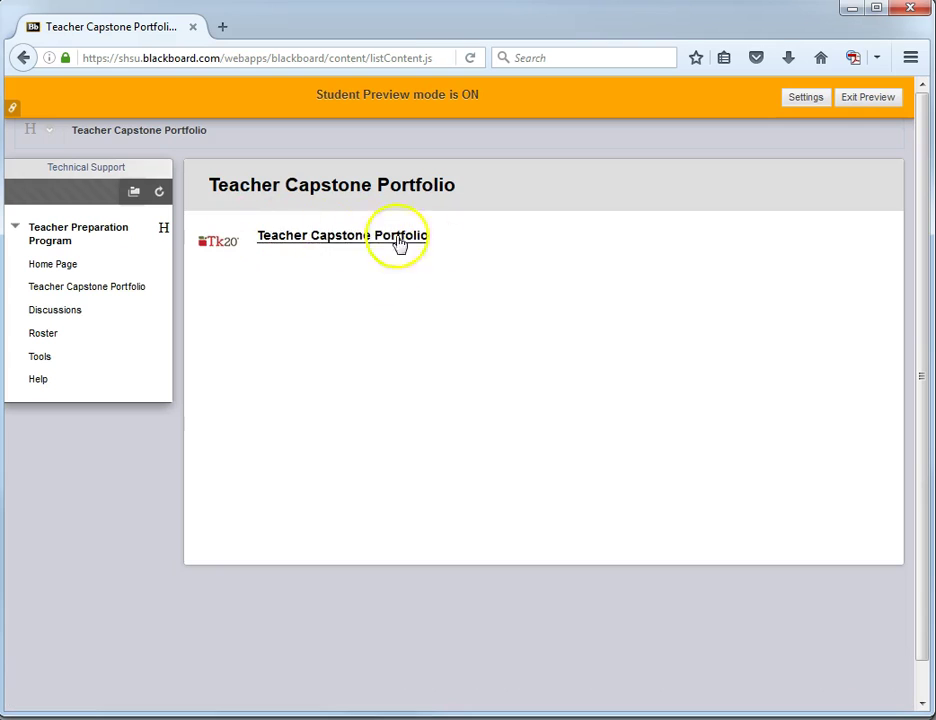
{"action": "left_click", "coordinate": [340, 242]}
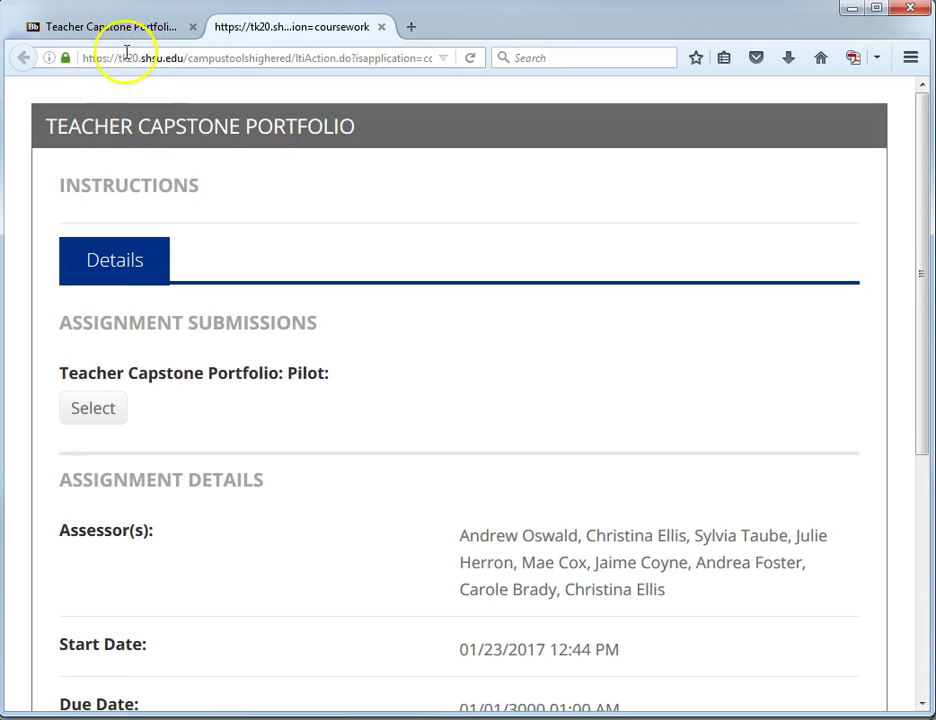
Look over the assignment details and open the Create New form for the Teacher Capstone Portfolio: Pilot submission
{"action": "scroll", "coordinate": [400, 350], "scroll_direction": "down", "scroll_amount": 5}
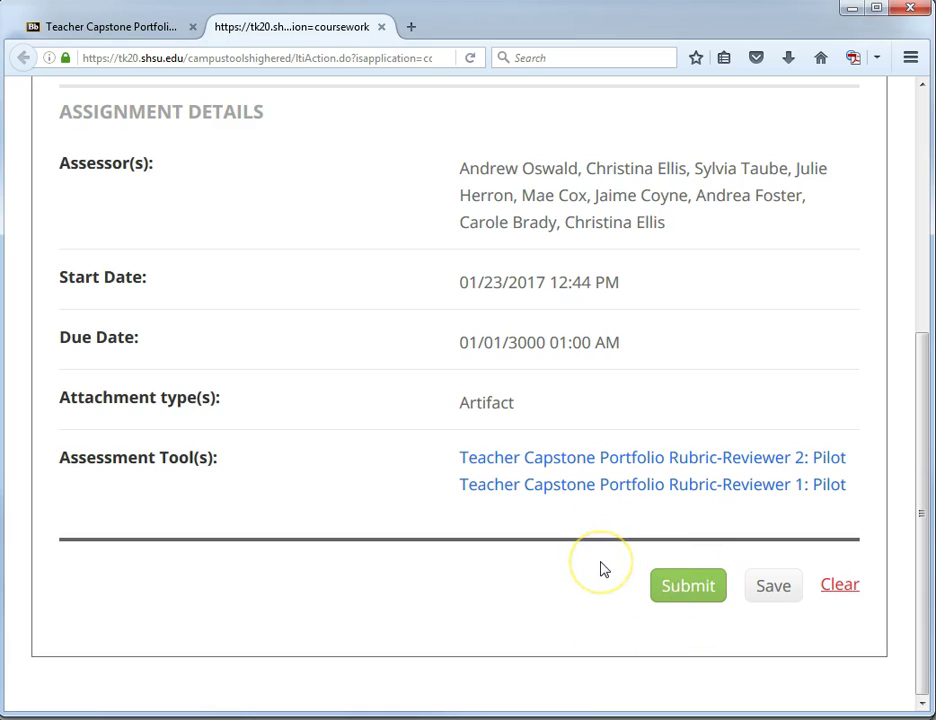
{"action": "scroll", "coordinate": [600, 569], "scroll_direction": "up", "scroll_amount": 6}
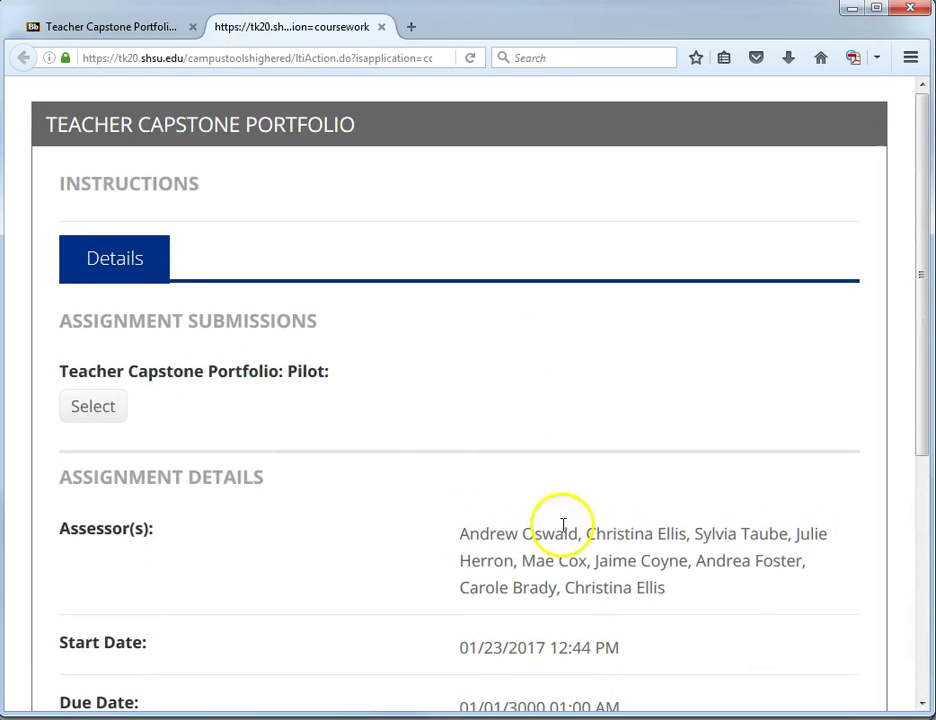
{"action": "left_click", "coordinate": [89, 412]}
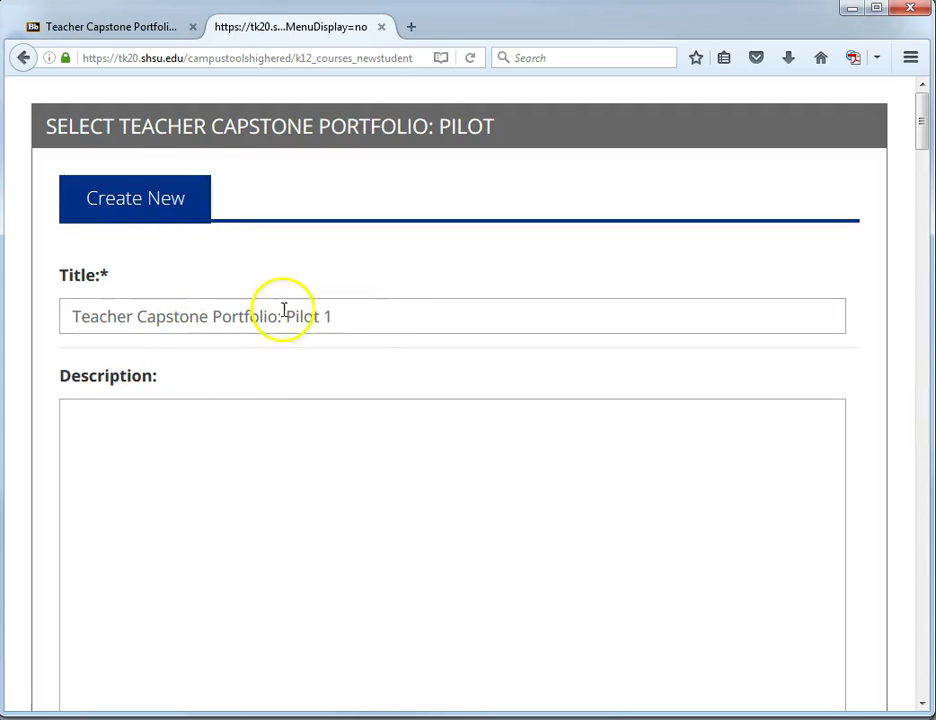
Edit the portfolio title to the student's first name in possessive form followed by "Teacher Capstone Portfolio", without ": Pilot 1"
{"action": "left_click_drag", "start_coordinate": [340, 317], "coordinate": [273, 318]}
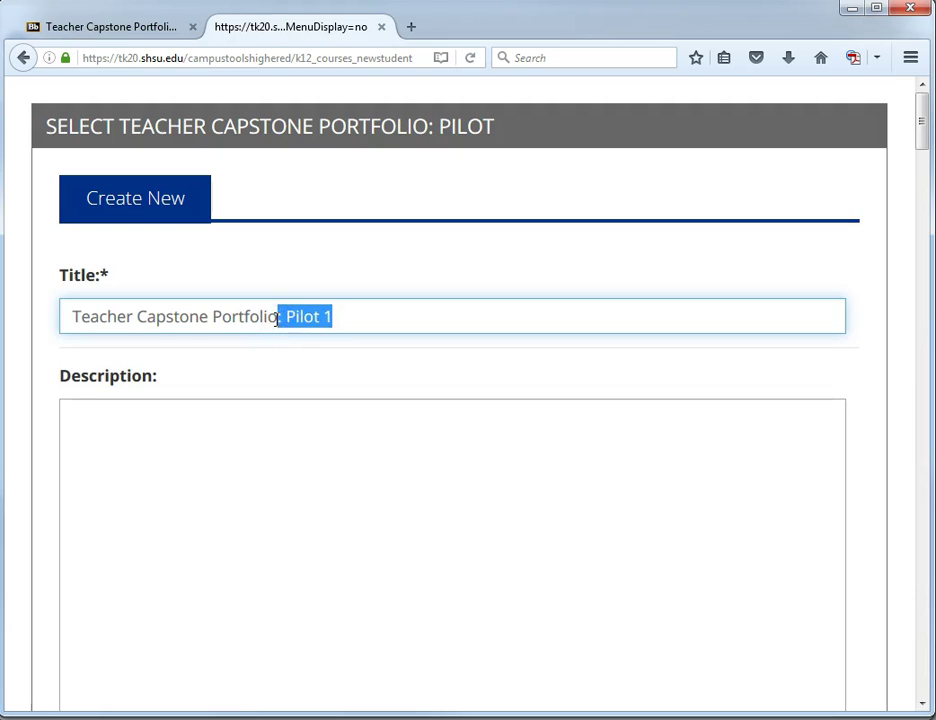
{"action": "key", "text": "BackSpace"}
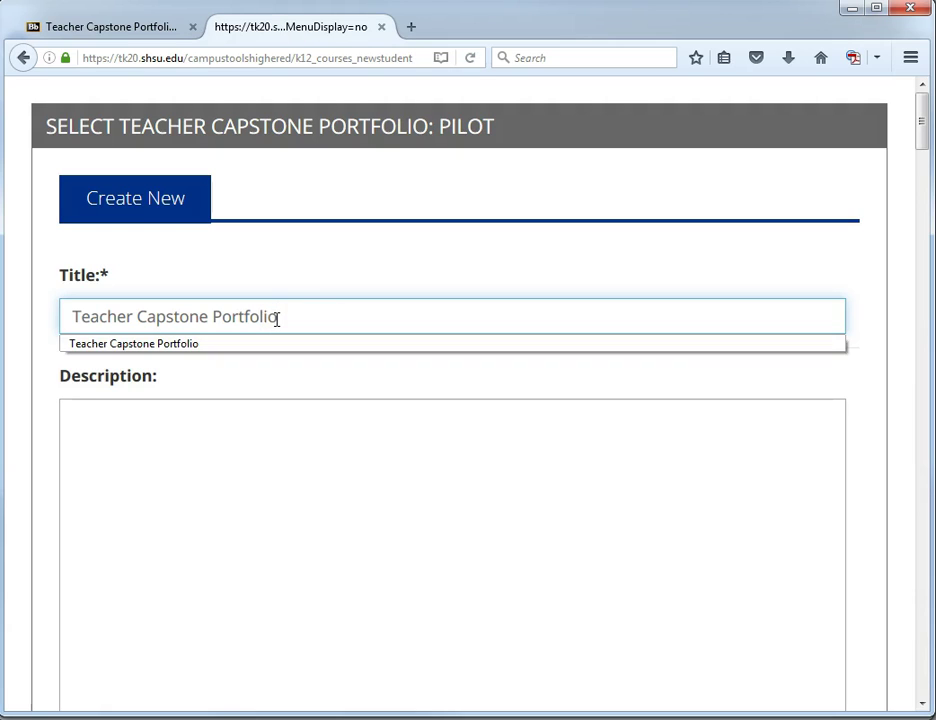
{"action": "left_click", "coordinate": [276, 318]}
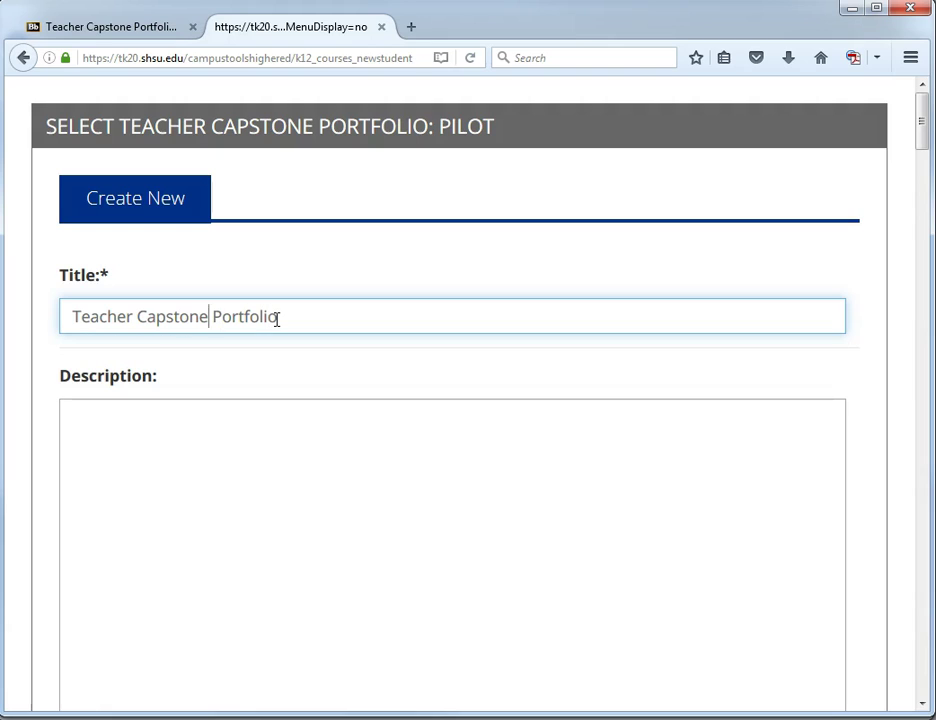
{"action": "key", "text": "Home"}
{"action": "type", "text": "Andy"}
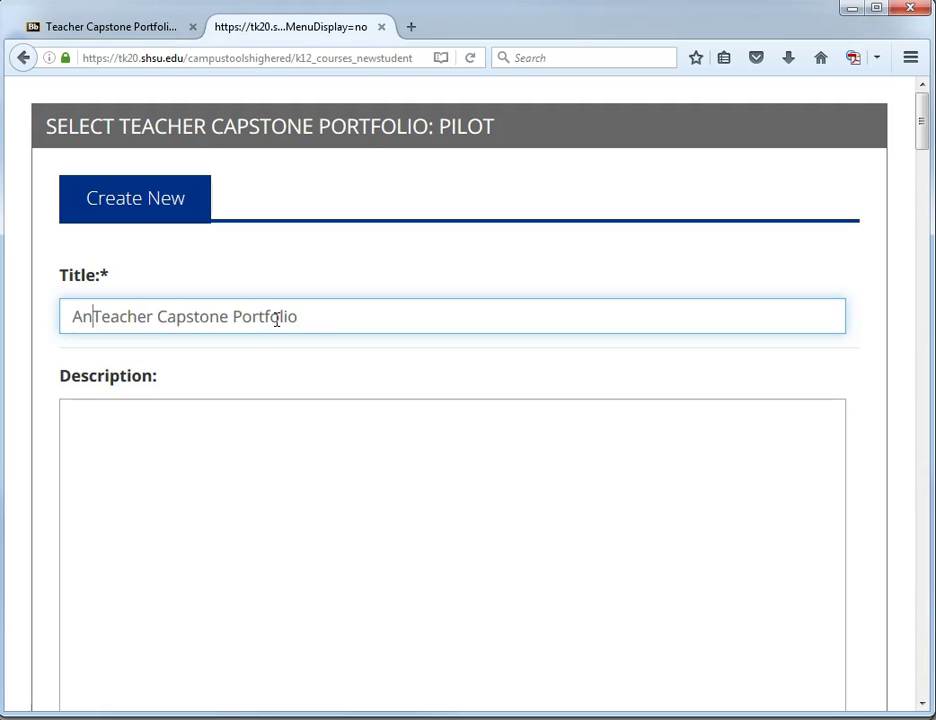
{"action": "type", "text": "'s"}
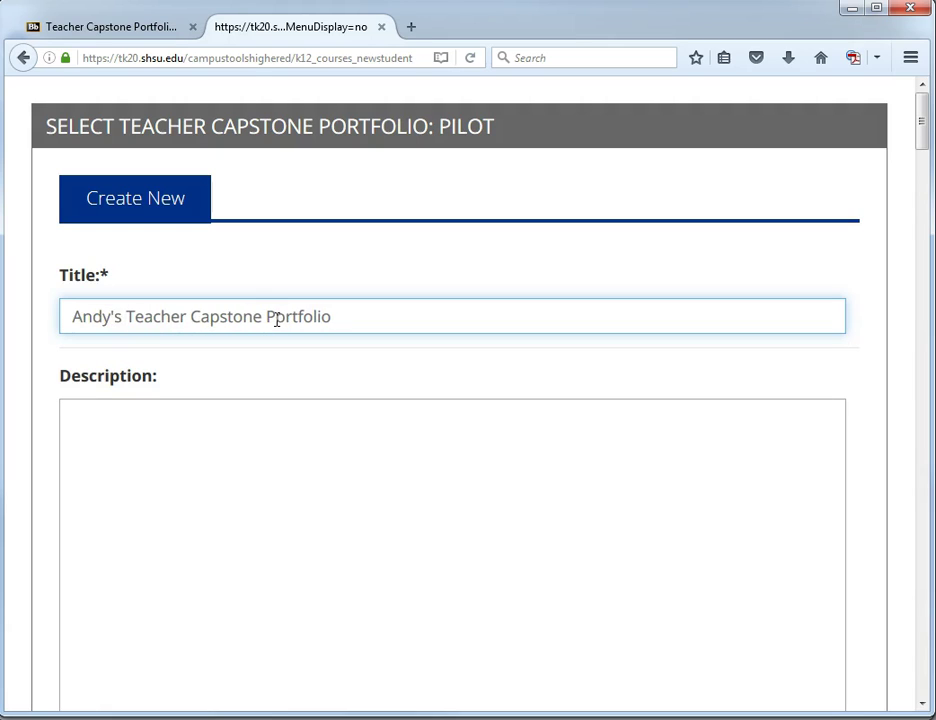
{"action": "left_click", "coordinate": [280, 443]}
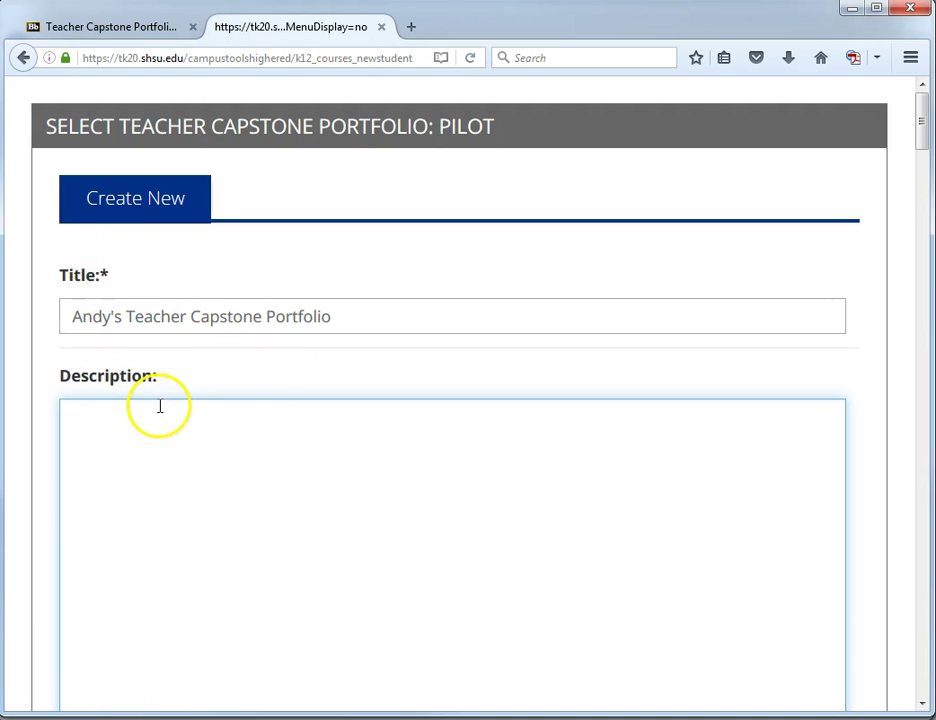
Upload "Learner and Learning 1 - Multiple Intelligences Paper.docx" as Artifact 1 of The Learner and Learning section
{"action": "scroll", "coordinate": [161, 407], "scroll_direction": "down", "scroll_amount": 5}
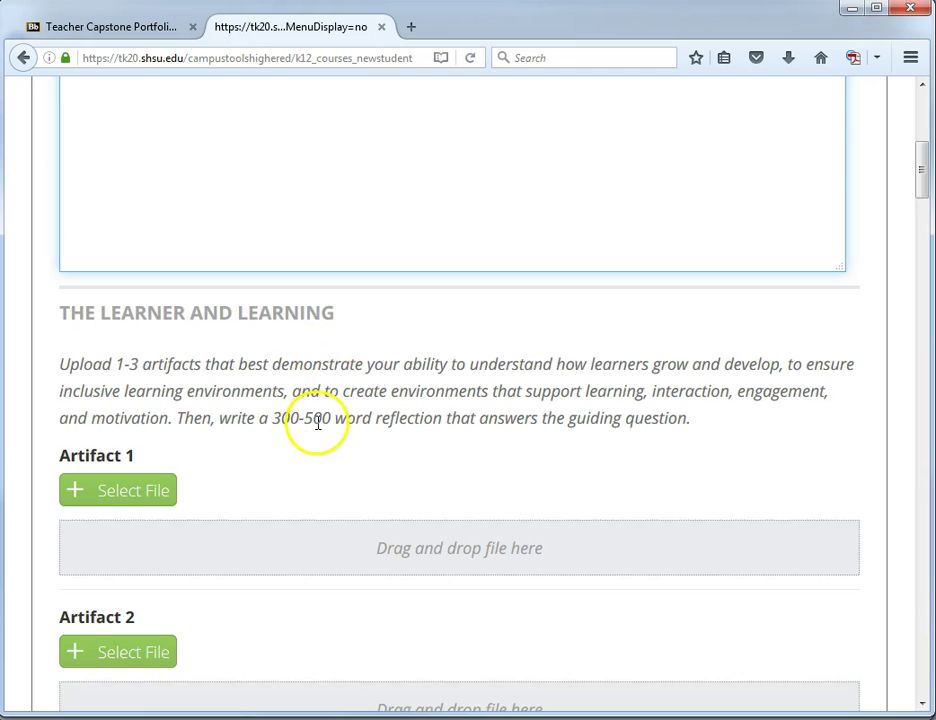
{"action": "scroll", "coordinate": [290, 425], "scroll_direction": "down", "scroll_amount": 3}
{"action": "scroll", "coordinate": [200, 410], "scroll_direction": "up", "scroll_amount": 3}
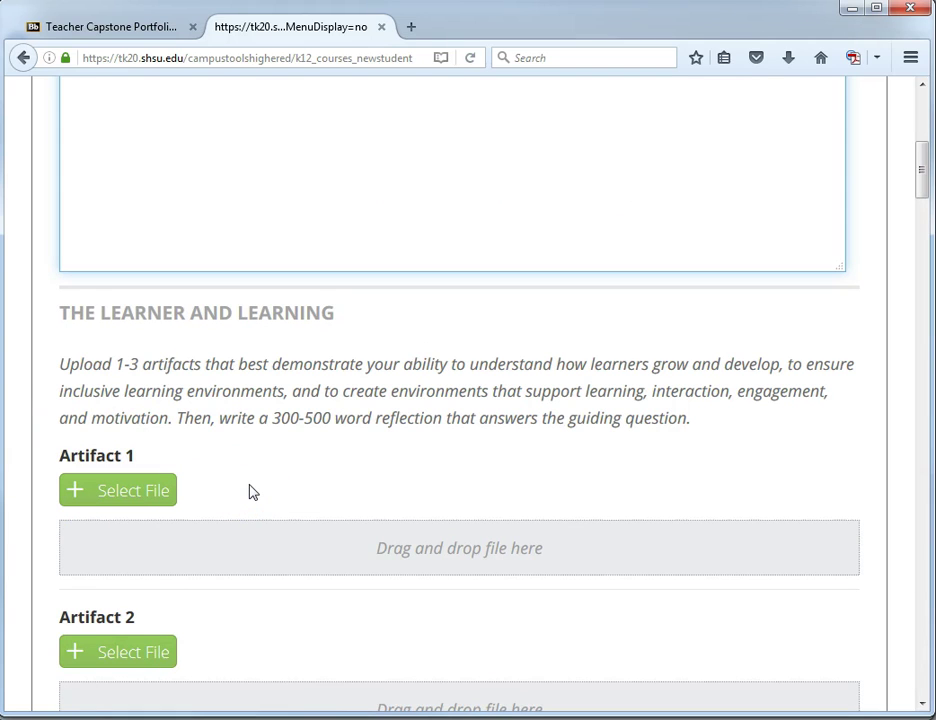
{"action": "scroll", "coordinate": [251, 493], "scroll_direction": "down", "scroll_amount": 3}
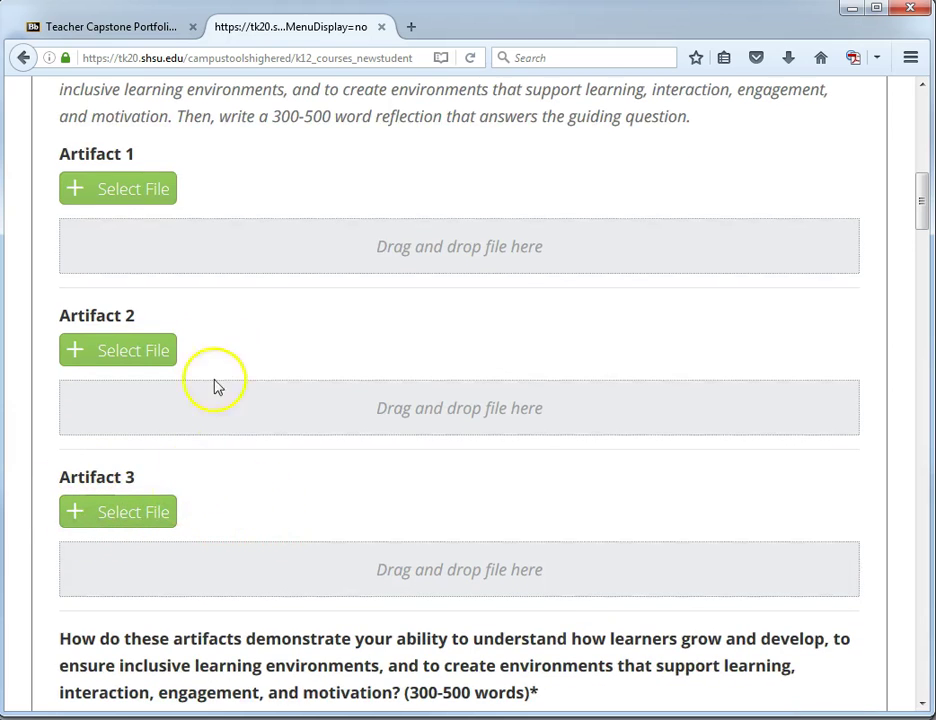
{"action": "left_click", "coordinate": [122, 190]}
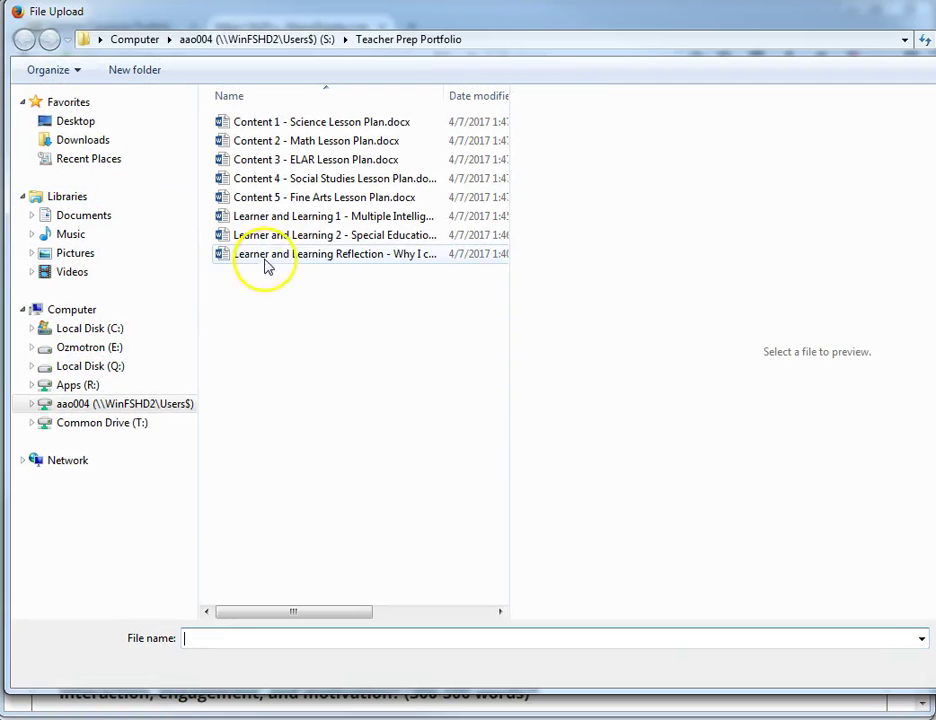
{"action": "left_click", "coordinate": [302, 217]}
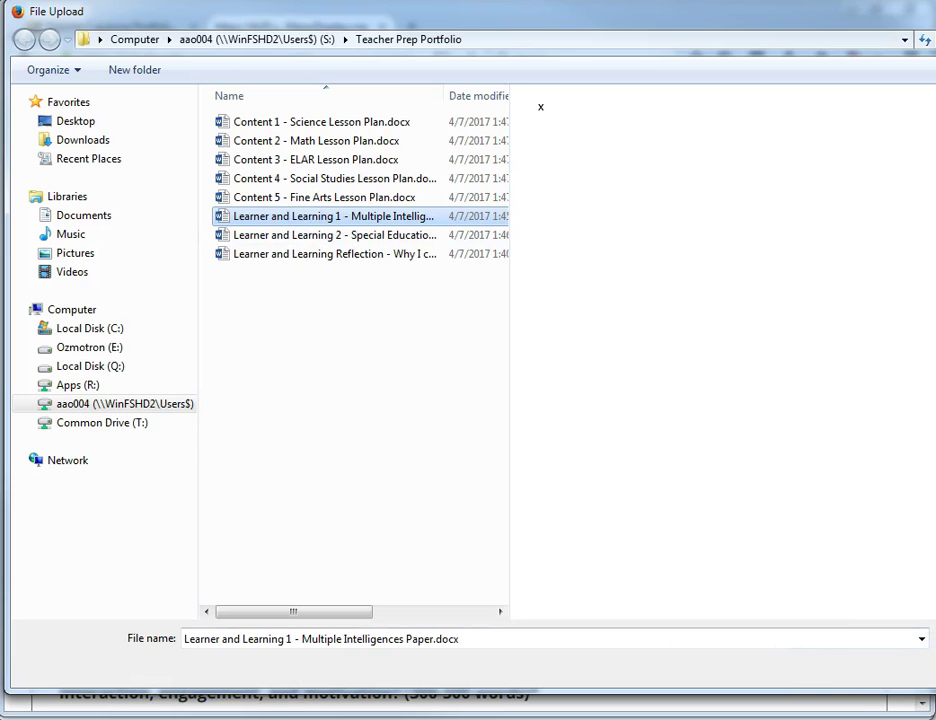
{"action": "key", "text": "Return"}
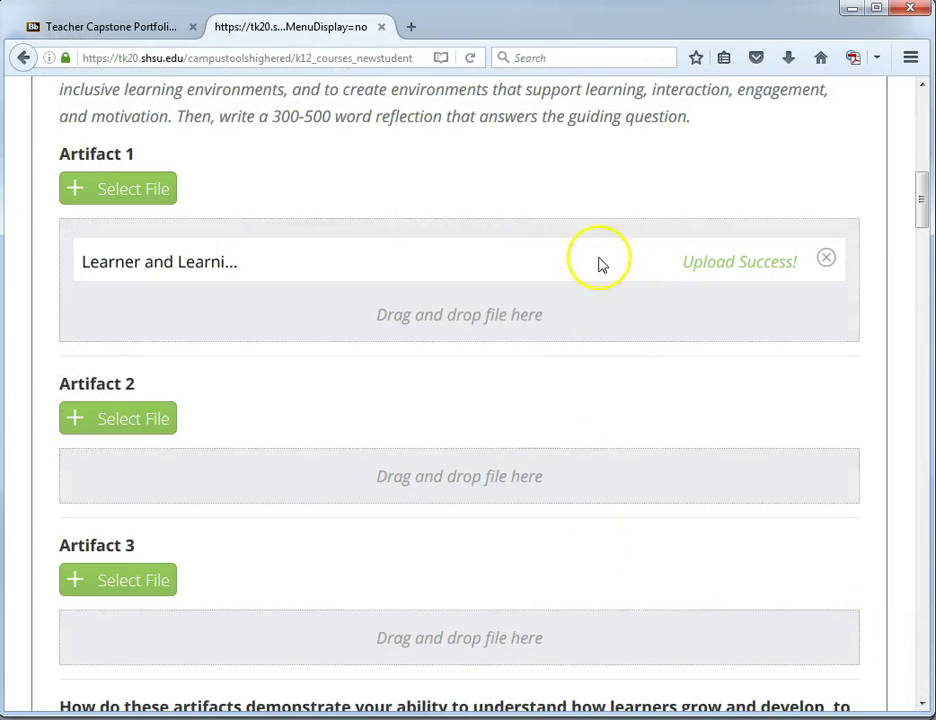
Upload "Learner and Learning 2 - Special Education Motivation Paper.docx" as Artifact 2 of The Learner and Learning section
{"action": "left_click", "coordinate": [128, 422]}
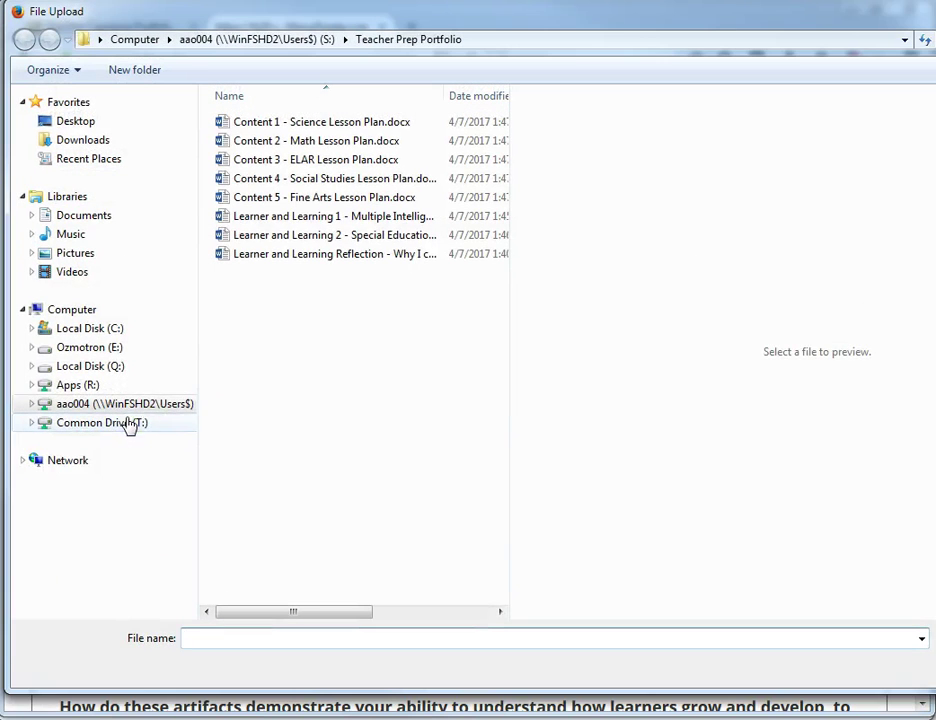
{"action": "left_click", "coordinate": [306, 236]}
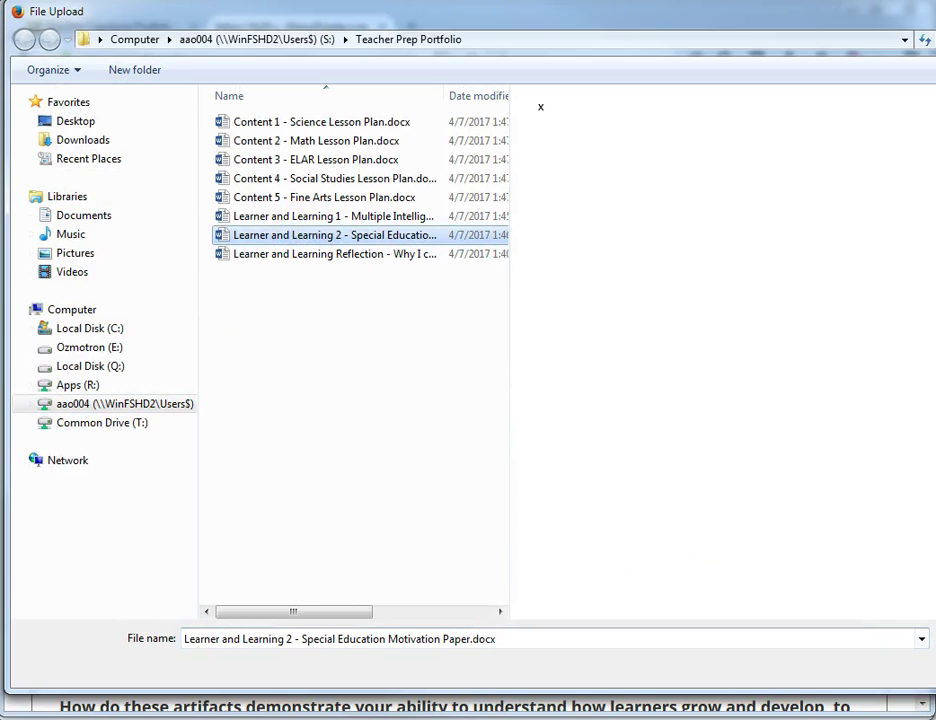
{"action": "key", "text": "Return"}
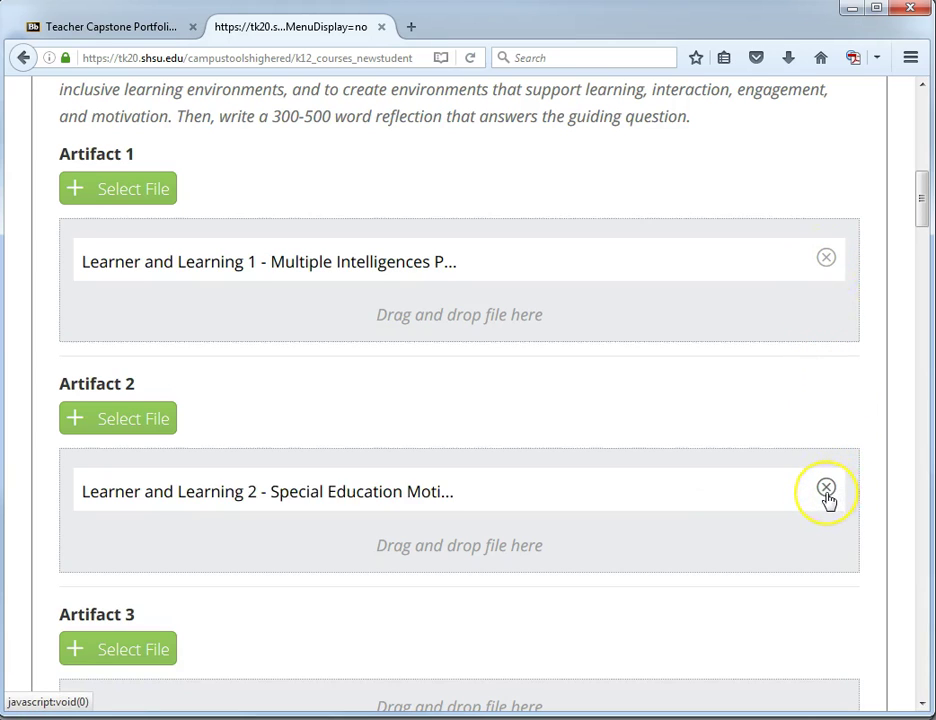
Review The Learner and Learning section's instructions, artifact slots and guiding question for the 300-500 word reflection
{"action": "scroll", "coordinate": [700, 496], "scroll_direction": "down", "scroll_amount": 3}
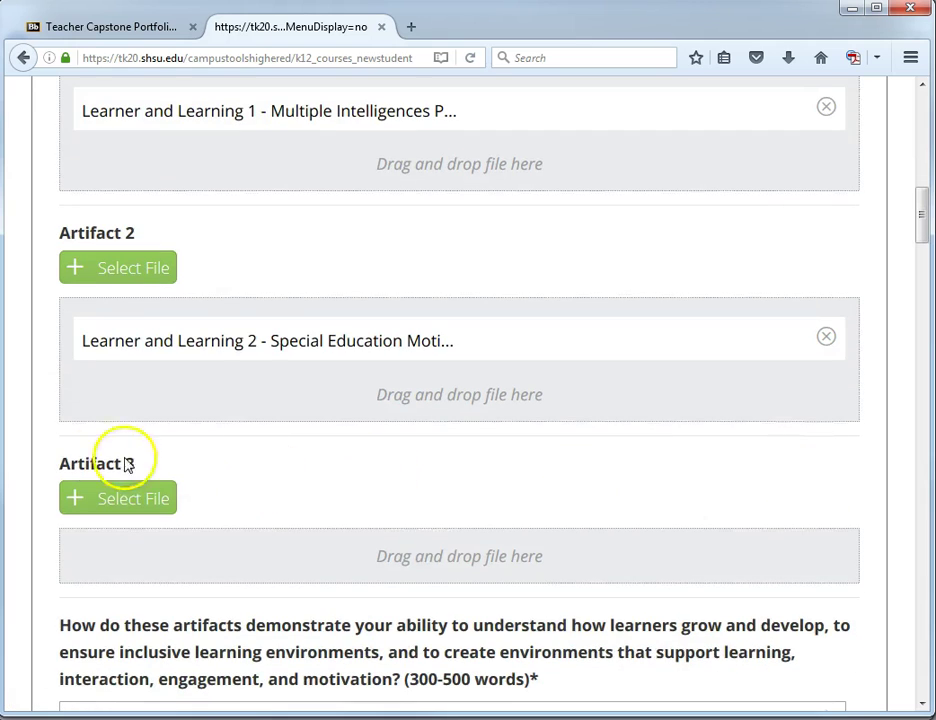
{"action": "scroll", "coordinate": [251, 425], "scroll_direction": "up", "scroll_amount": 3}
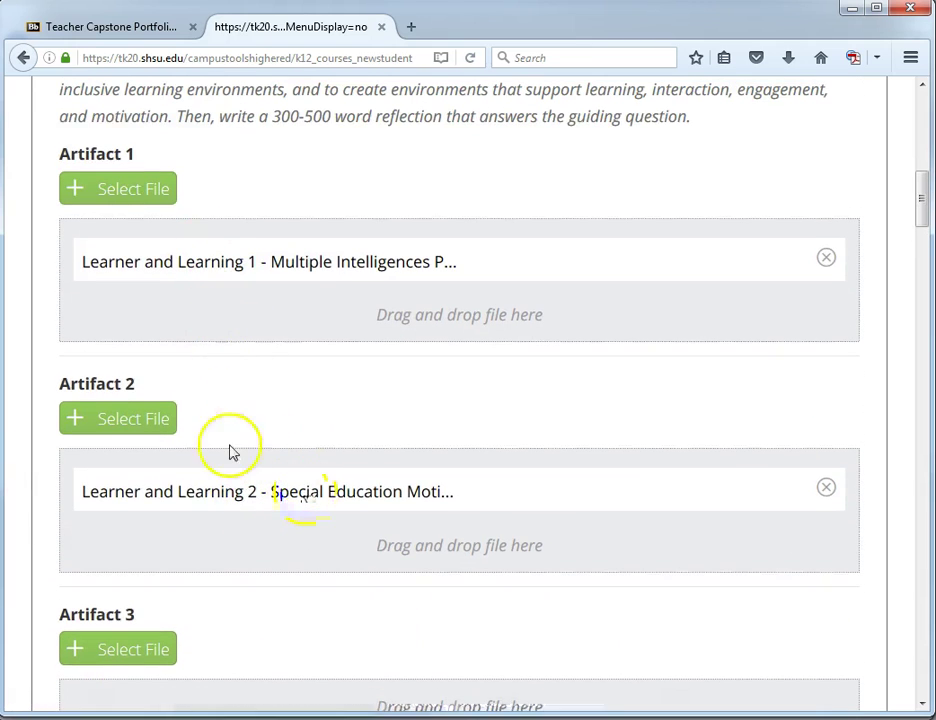
{"action": "scroll", "coordinate": [273, 490], "scroll_direction": "up", "scroll_amount": 6}
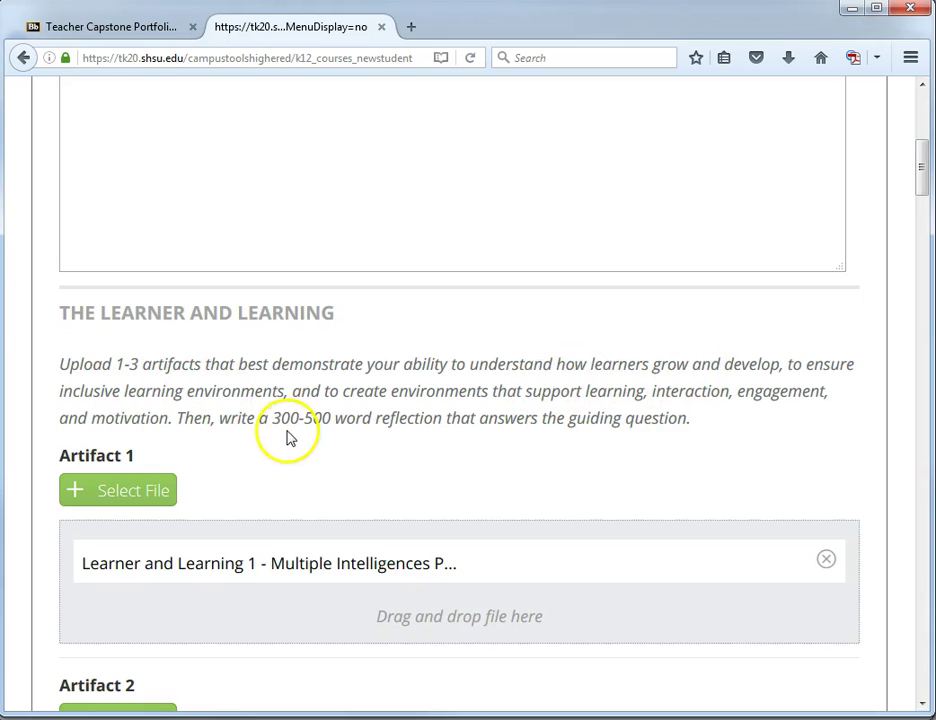
{"action": "scroll", "coordinate": [289, 438], "scroll_direction": "down", "scroll_amount": 5}
{"action": "scroll", "coordinate": [289, 441], "scroll_direction": "down", "scroll_amount": 10}
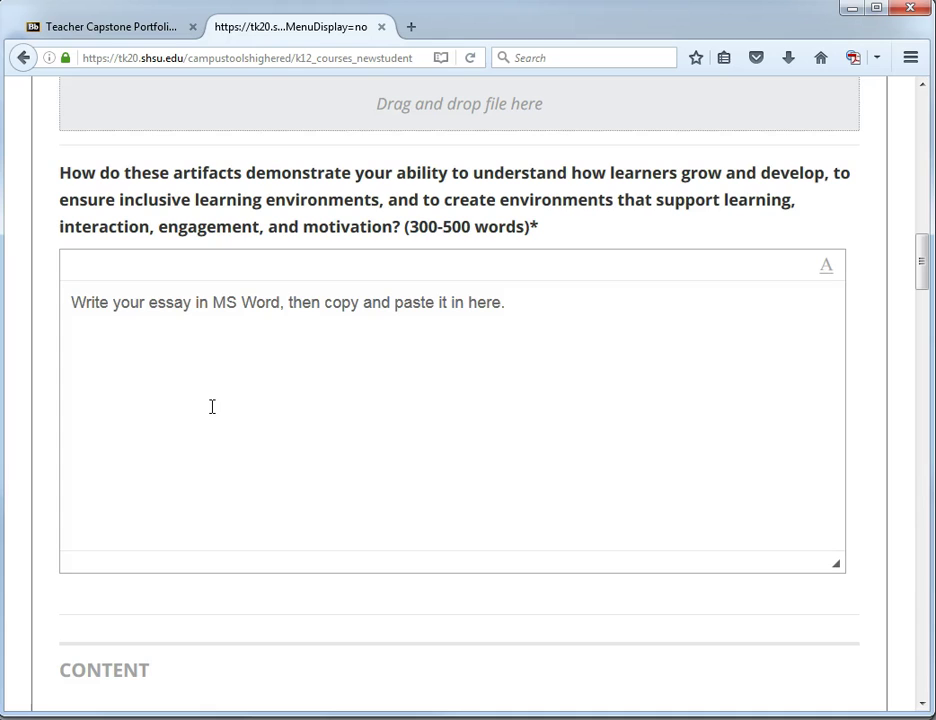
{"action": "scroll", "coordinate": [212, 406], "scroll_direction": "up", "scroll_amount": 3}
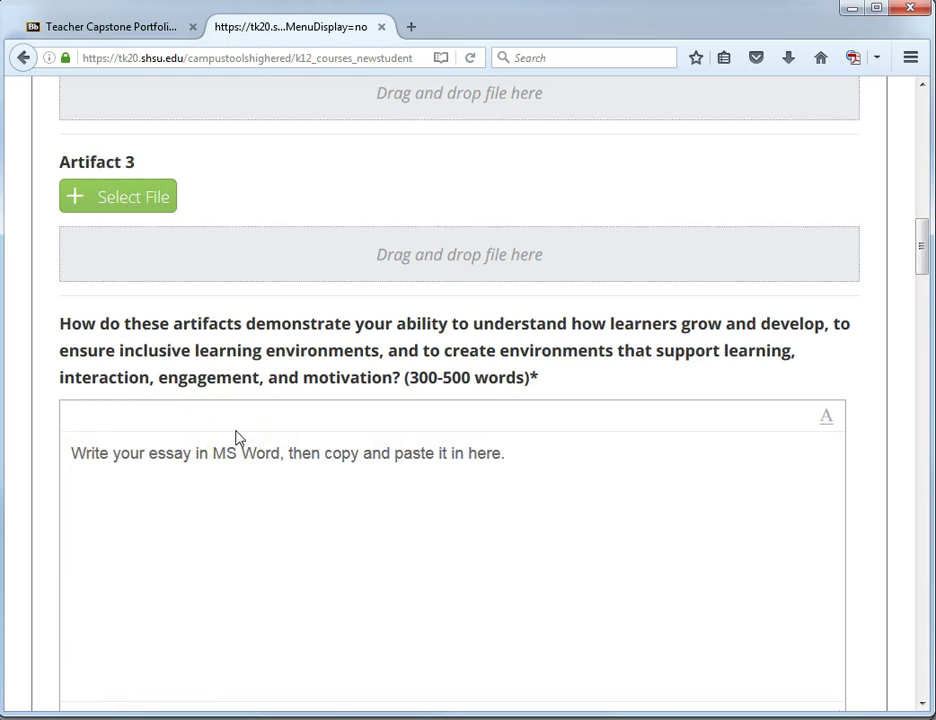
{"action": "scroll", "coordinate": [237, 437], "scroll_direction": "up", "scroll_amount": 9}
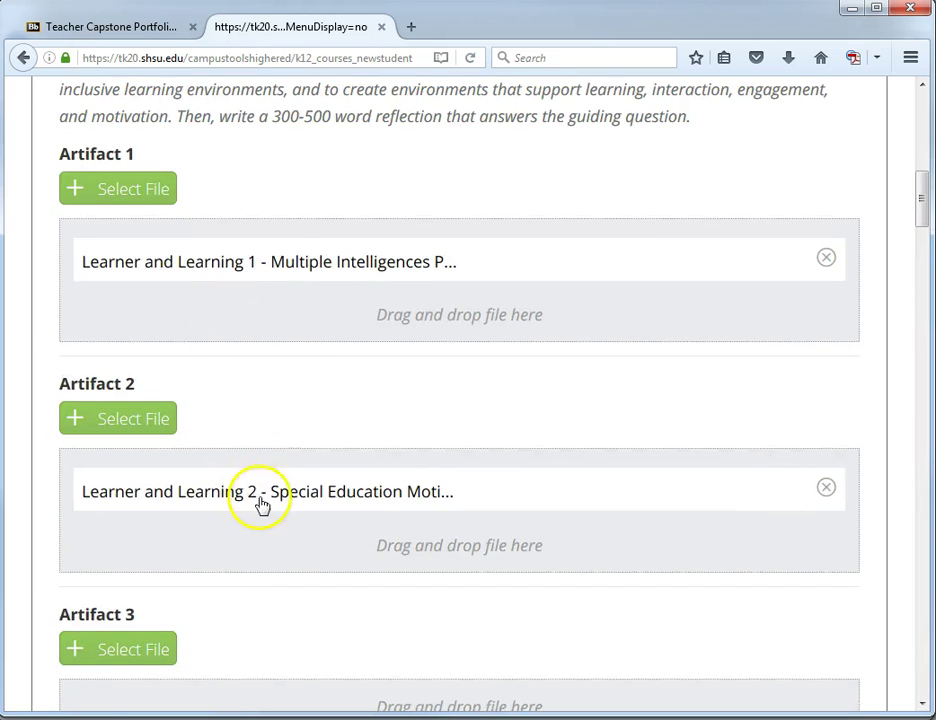
{"action": "scroll", "coordinate": [265, 501], "scroll_direction": "down", "scroll_amount": 6}
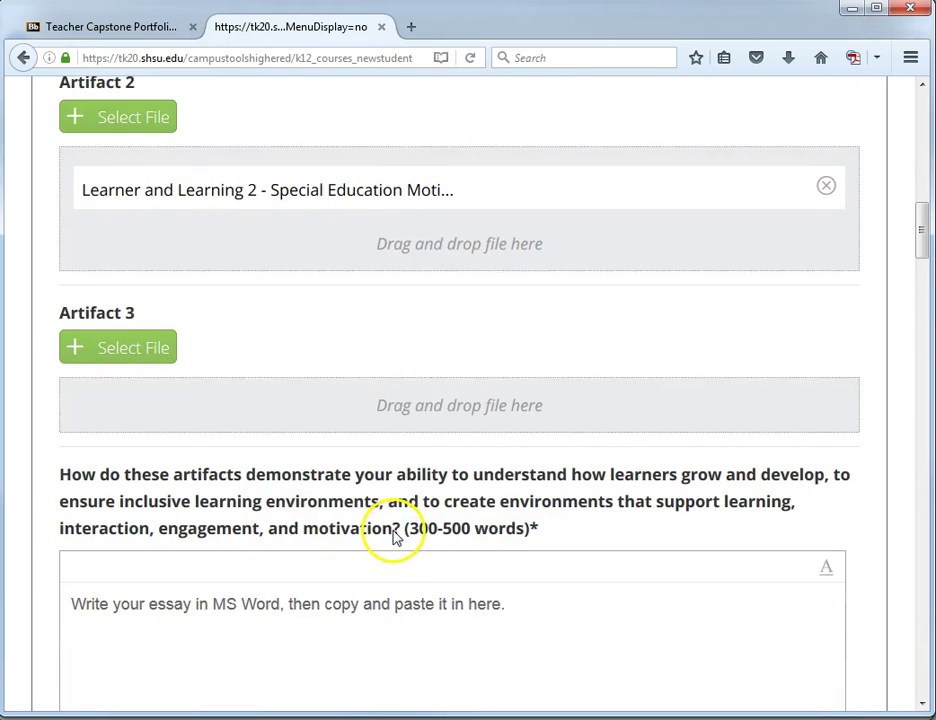
{"action": "scroll", "coordinate": [394, 537], "scroll_direction": "down", "scroll_amount": 3}
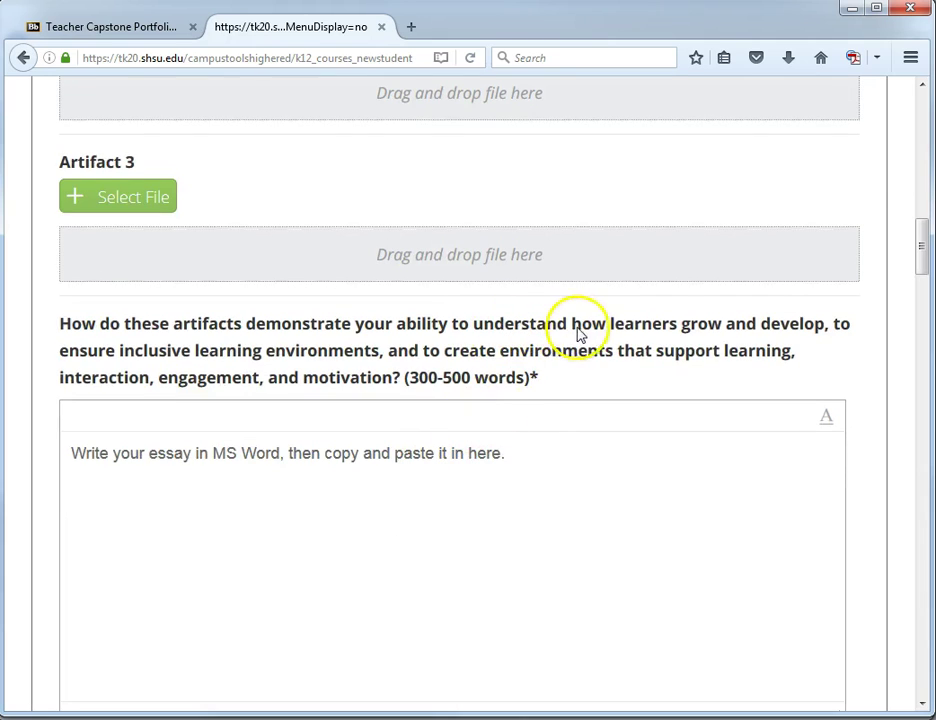
Switch to the Word document and copy the Sam Houston essay, through the paragraph ending "before the end of the war."
{"action": "left_click_drag", "start_coordinate": [517, 456], "coordinate": [52, 456]}
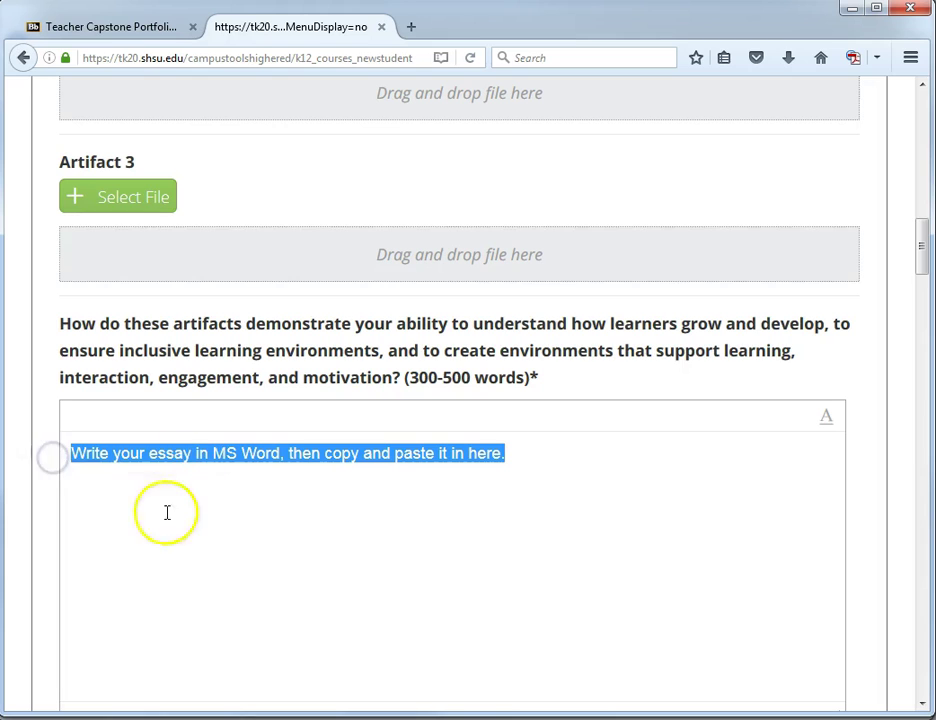
{"action": "key", "text": "alt+Tab"}
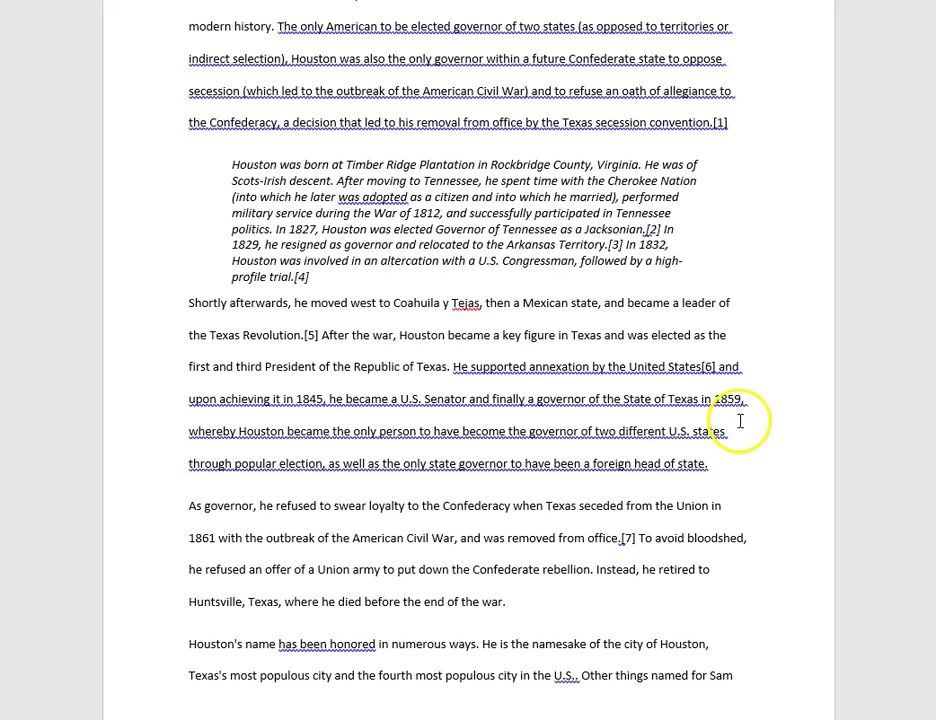
{"action": "left_click", "coordinate": [740, 421]}
{"action": "type", "text": ","}
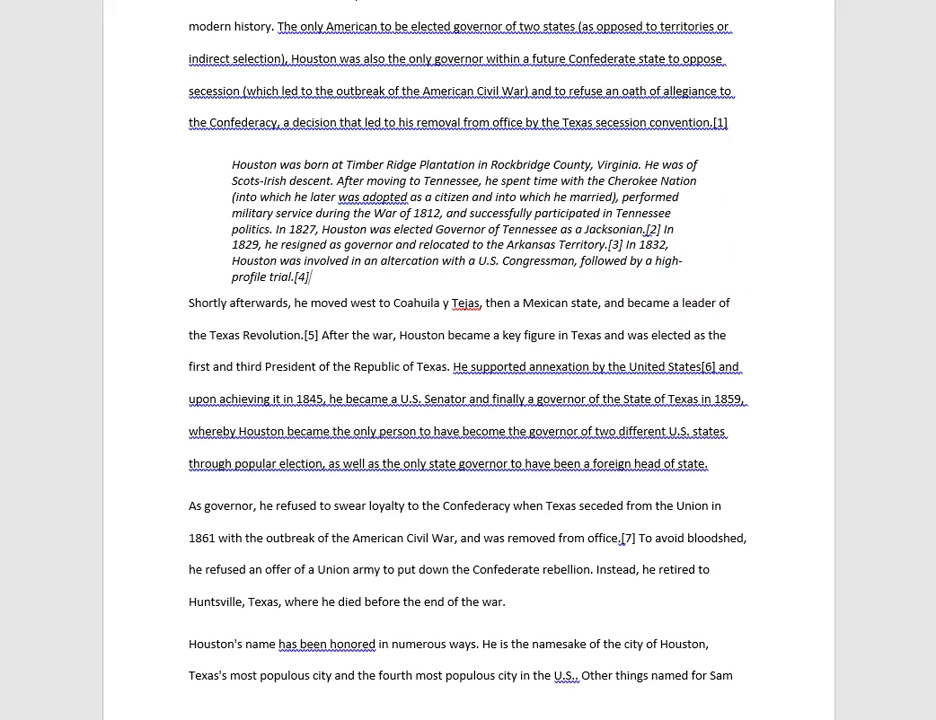
{"action": "left_click_drag", "start_coordinate": [188, 5], "coordinate": [565, 600]}
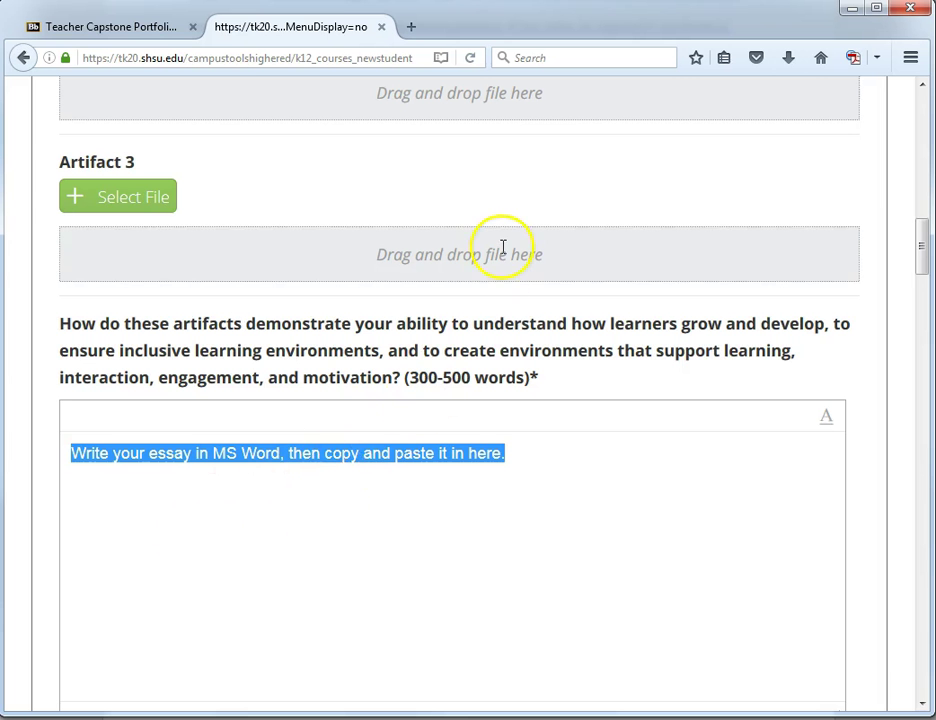
Replace the placeholder text in The Learner and Learning reflection with the copied essay
{"action": "scroll", "coordinate": [502, 246], "scroll_direction": "up", "scroll_amount": 6}
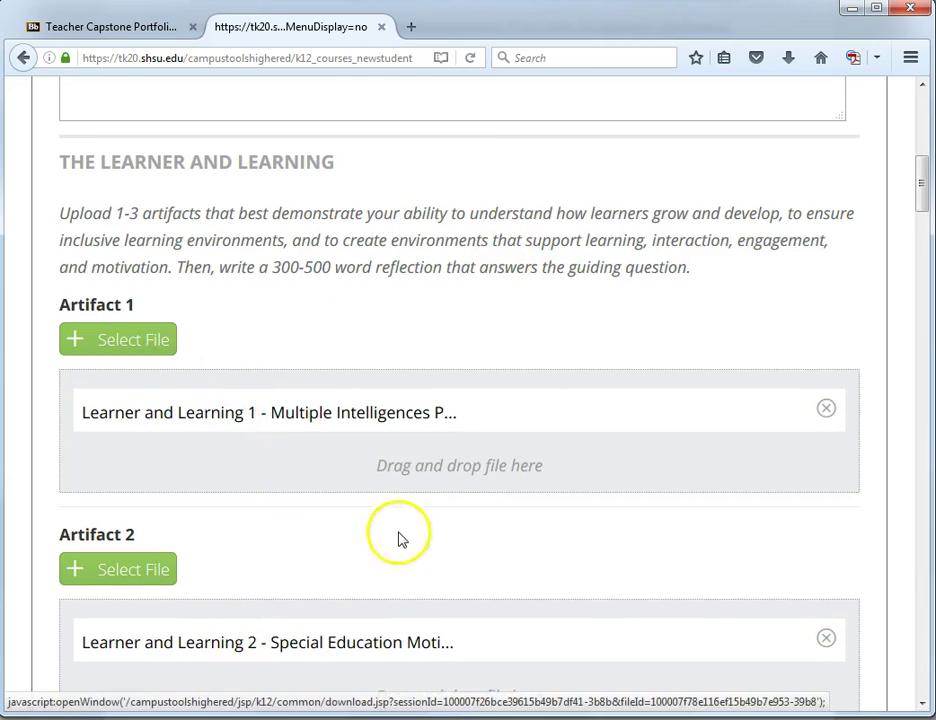
{"action": "scroll", "coordinate": [389, 612], "scroll_direction": "down", "scroll_amount": 4}
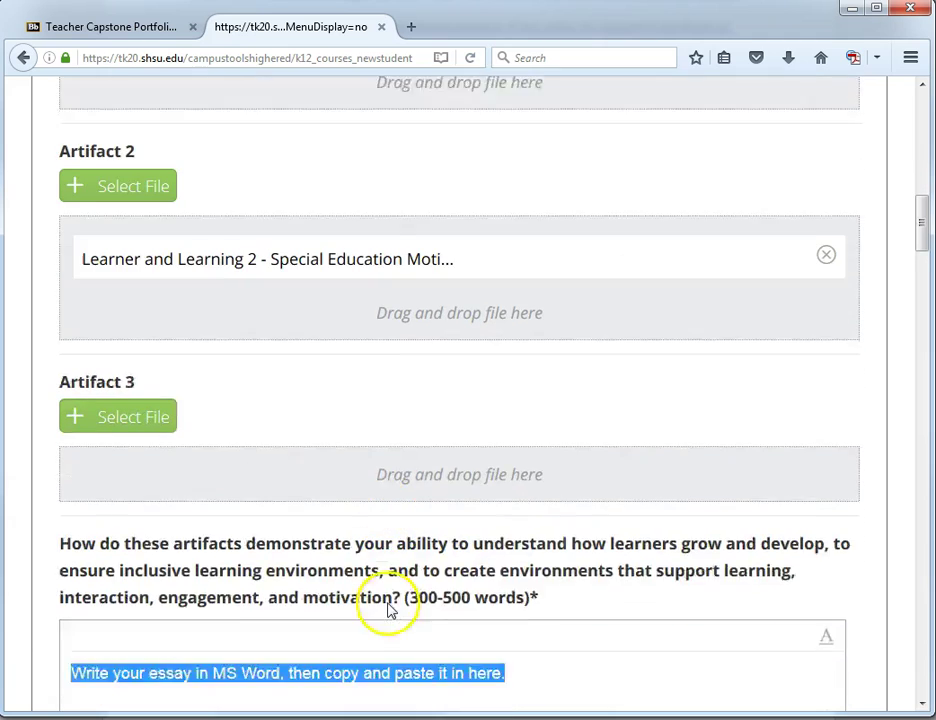
{"action": "scroll", "coordinate": [389, 612], "scroll_direction": "down", "scroll_amount": 1}
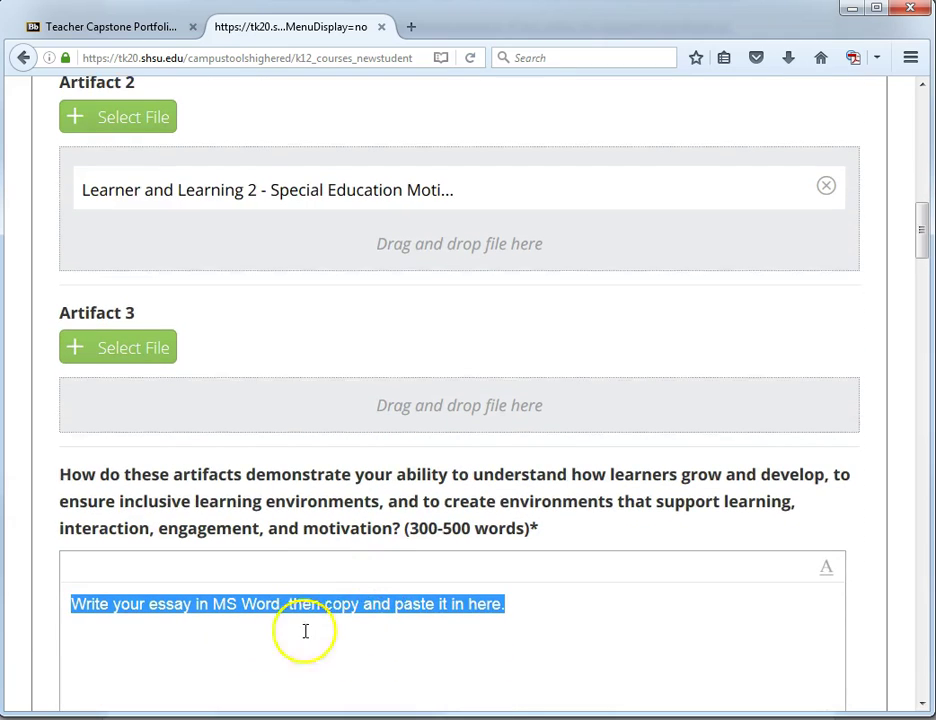
{"action": "key", "text": "BackSpace"}
{"action": "left_click", "coordinate": [538, 610]}
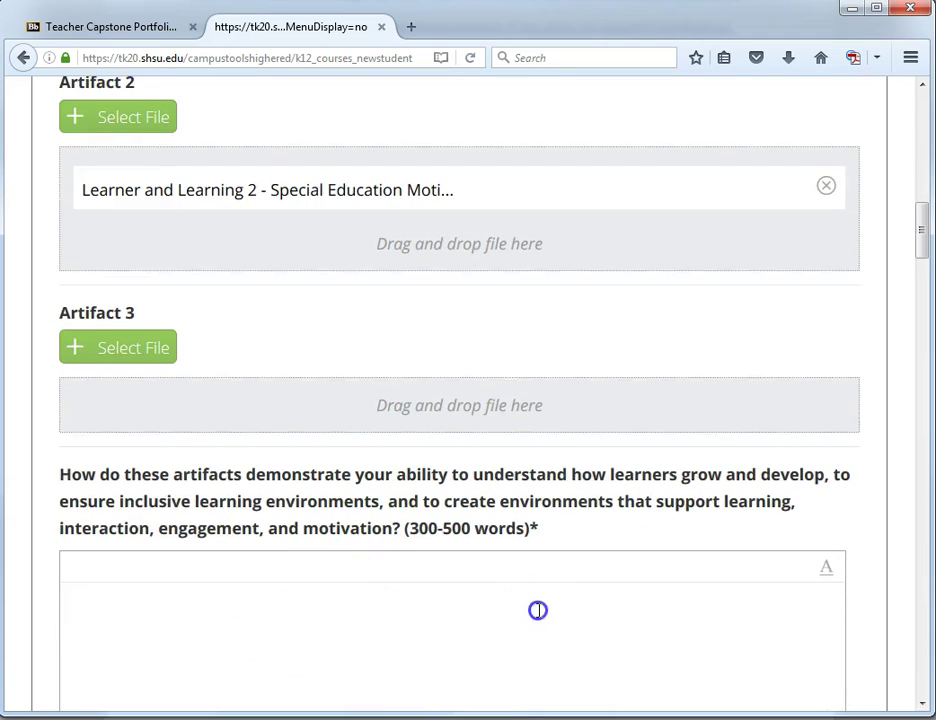
{"action": "key", "text": "ctrl+v"}
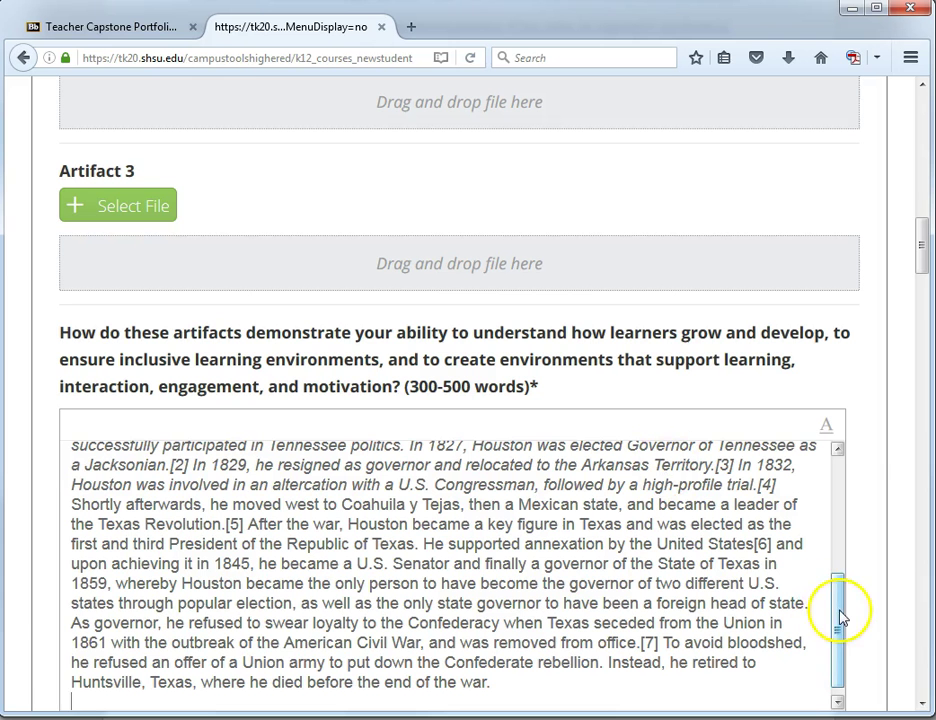
Insert blank lines in the pasted essay before the italic paragraph and before the paragraph starting "Shortly afterwards"
{"action": "left_click_drag", "start_coordinate": [840, 610], "coordinate": [836, 490]}
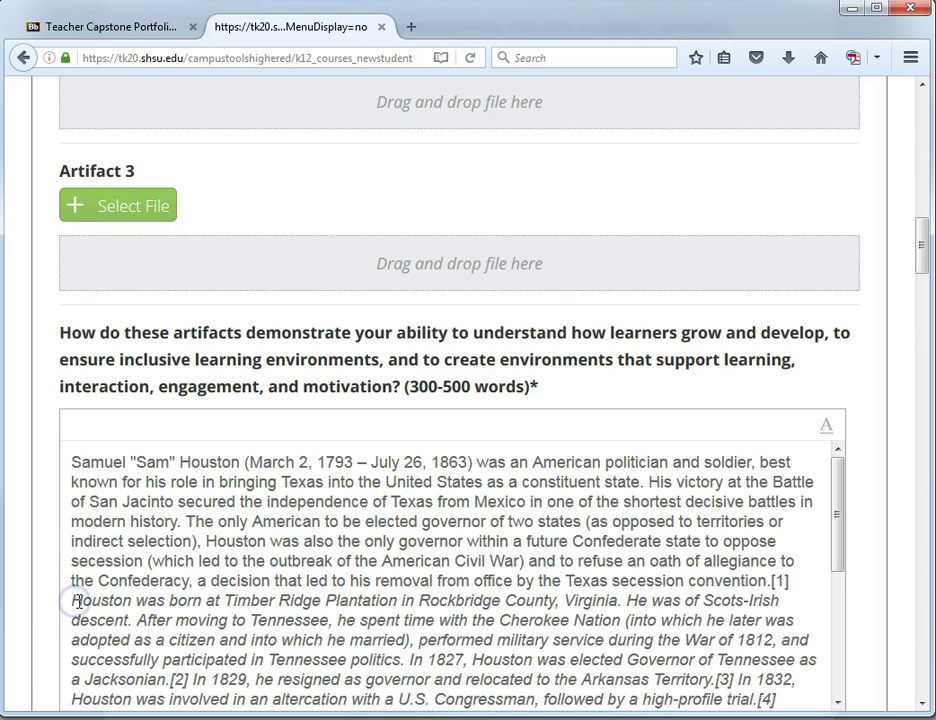
{"action": "key", "text": "Return"}
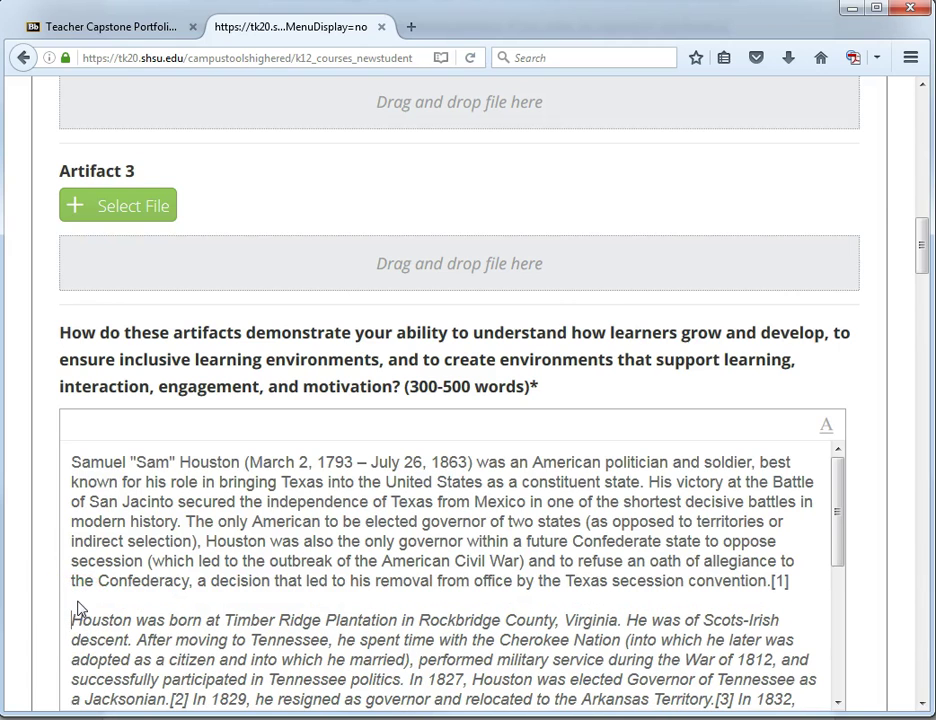
{"action": "scroll", "coordinate": [78, 608], "scroll_direction": "down", "scroll_amount": 5}
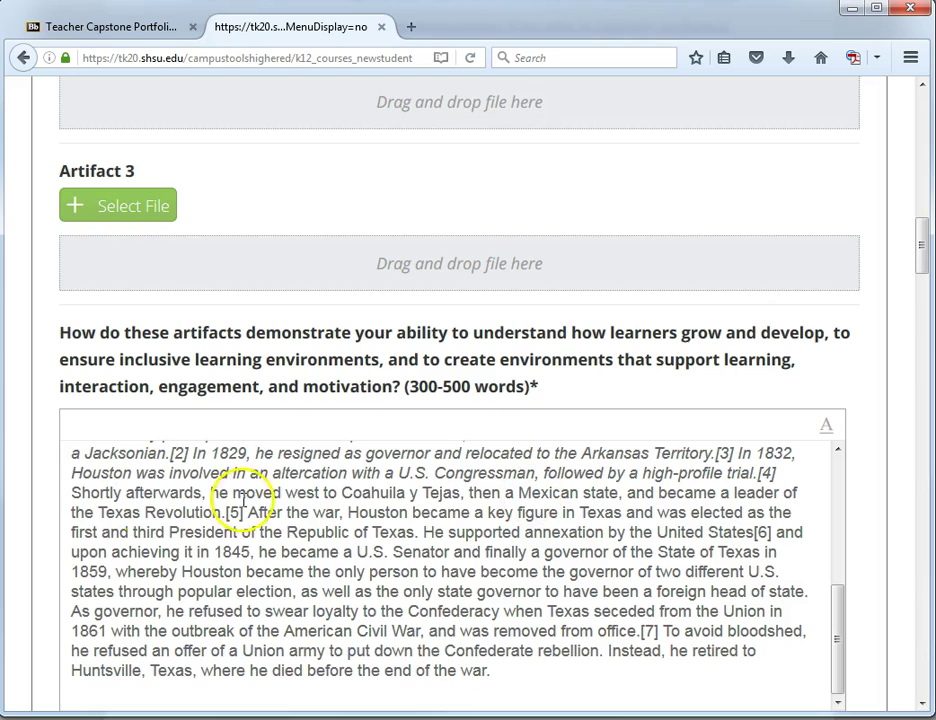
{"action": "left_click", "coordinate": [72, 494]}
{"action": "key", "text": "Return"}
{"action": "scroll", "coordinate": [215, 541], "scroll_direction": "up", "scroll_amount": 10}
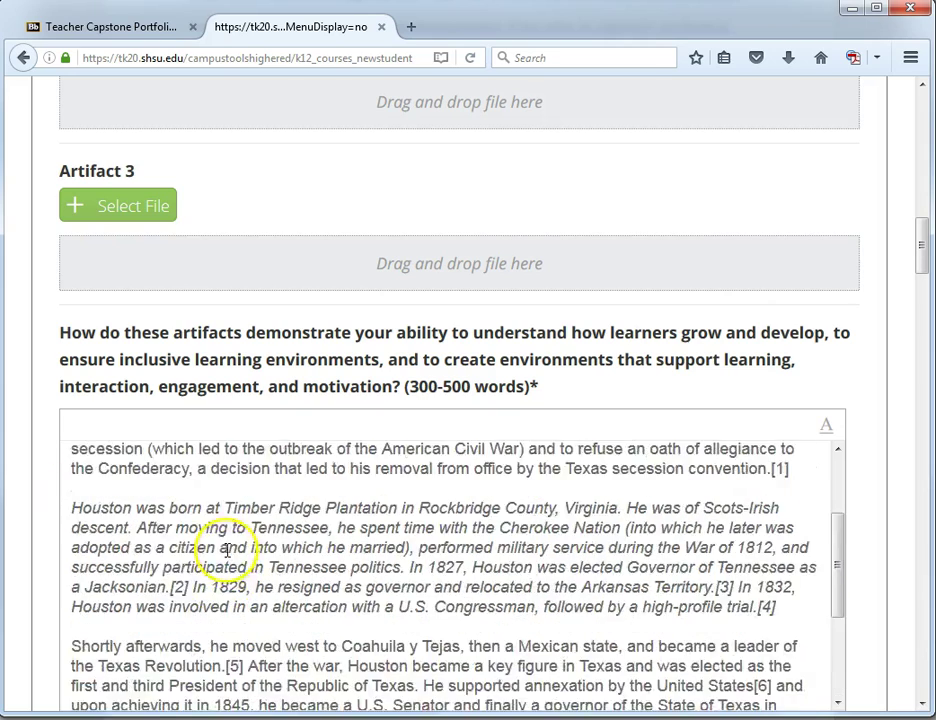
{"action": "scroll", "coordinate": [226, 560], "scroll_direction": "down", "scroll_amount": 5}
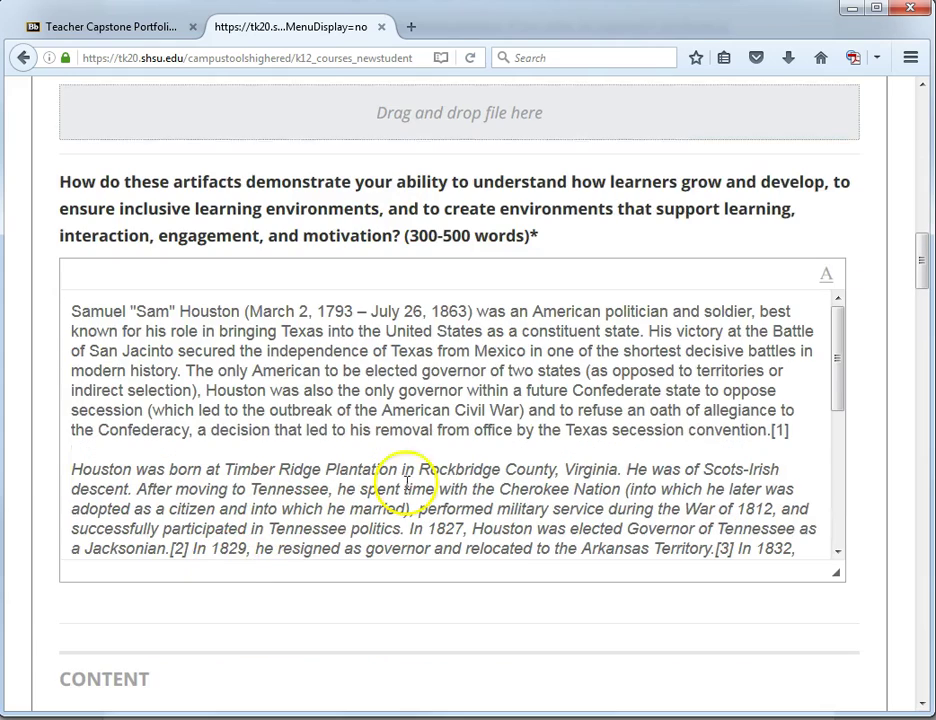
{"action": "left_click_drag", "start_coordinate": [839, 373], "coordinate": [841, 520]}
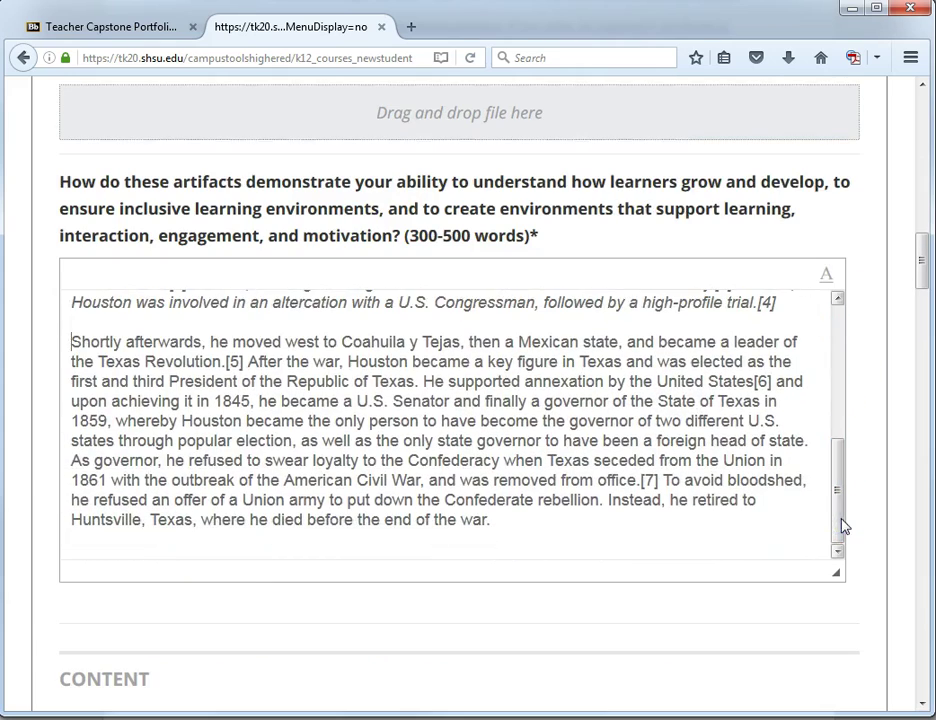
{"action": "left_click_drag", "start_coordinate": [840, 525], "coordinate": [847, 358]}
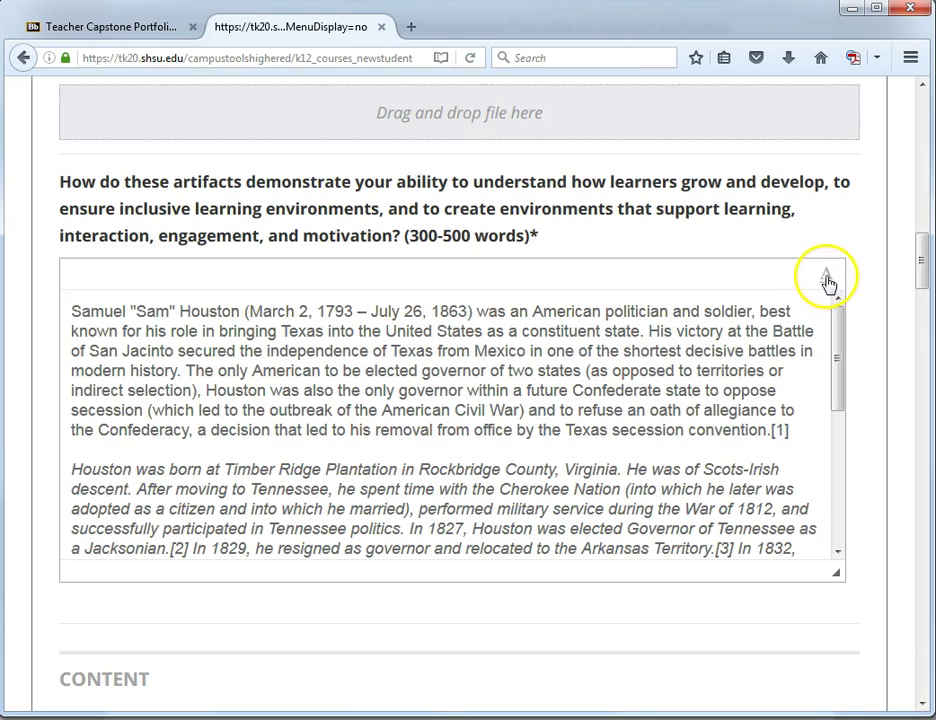
Change the font of the essay's first paragraph to Courier New using the editor's full formatting options
{"action": "left_click", "coordinate": [826, 276]}
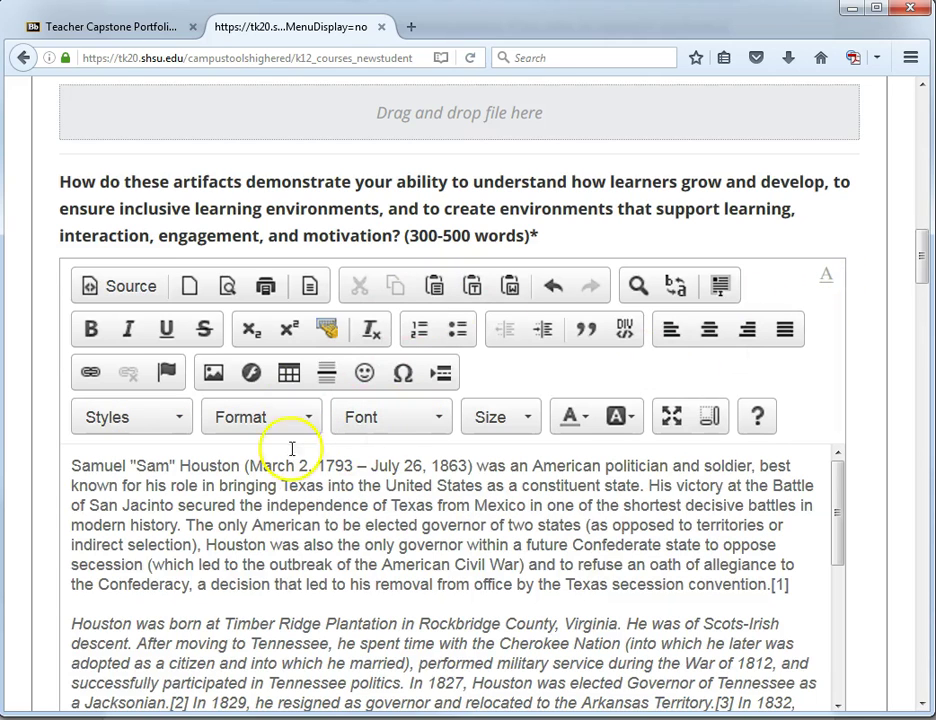
{"action": "left_click_drag", "start_coordinate": [72, 466], "coordinate": [756, 593]}
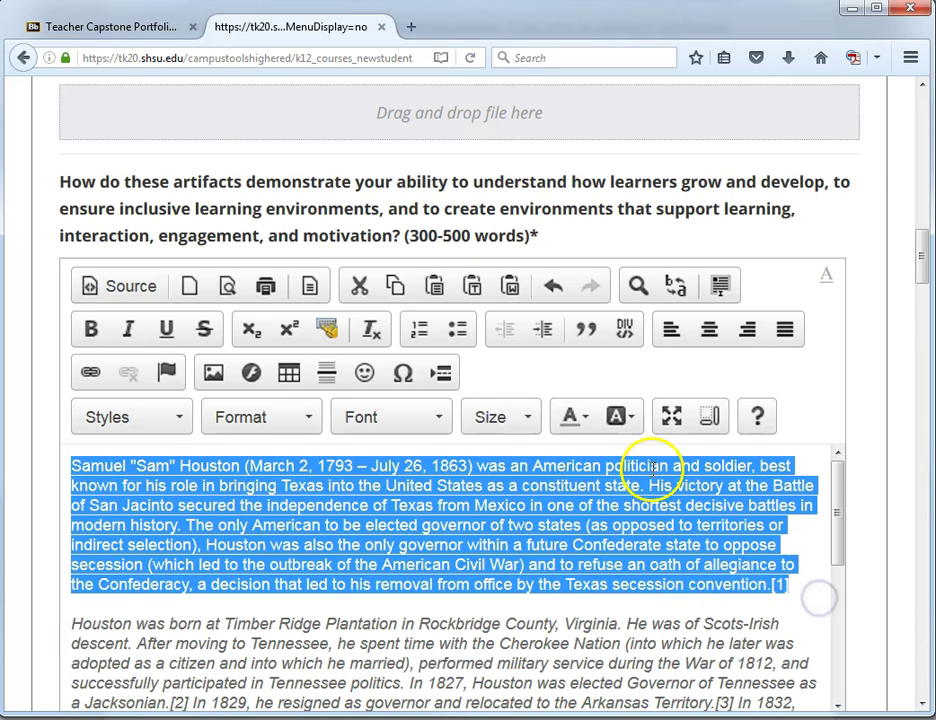
{"action": "left_click", "coordinate": [441, 421]}
{"action": "left_click", "coordinate": [372, 484]}
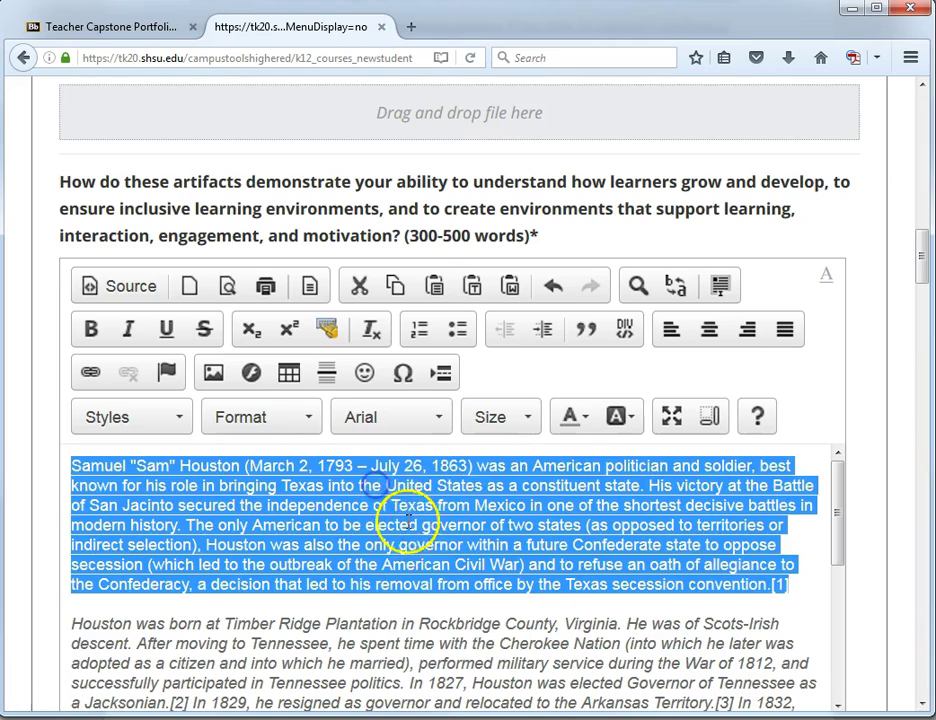
{"action": "left_click", "coordinate": [443, 417]}
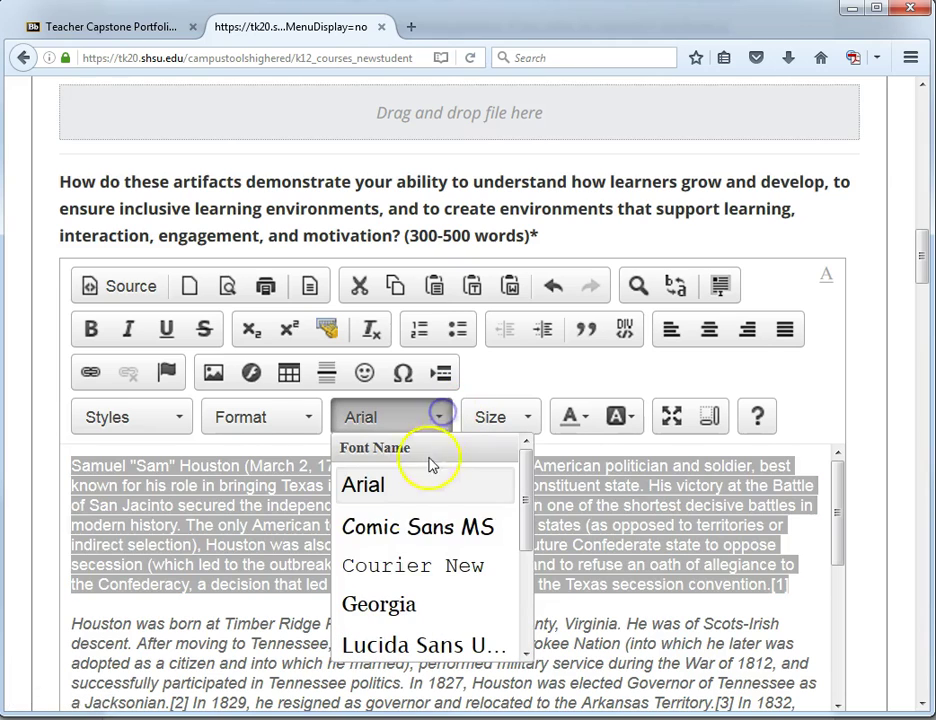
{"action": "left_click", "coordinate": [398, 566]}
{"action": "left_click", "coordinate": [562, 641]}
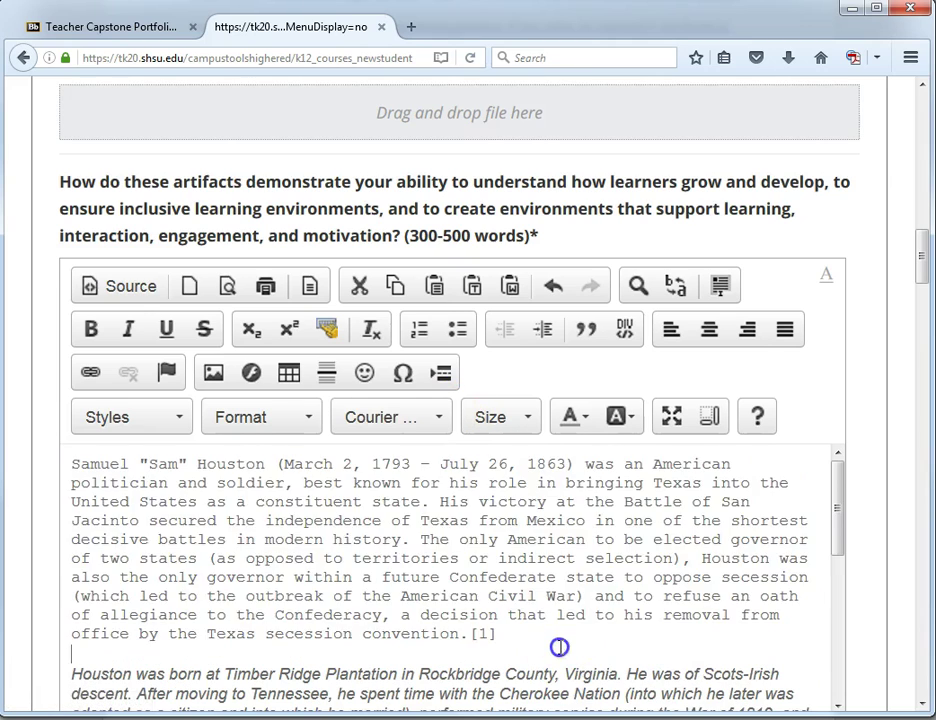
{"action": "left_click", "coordinate": [826, 274]}
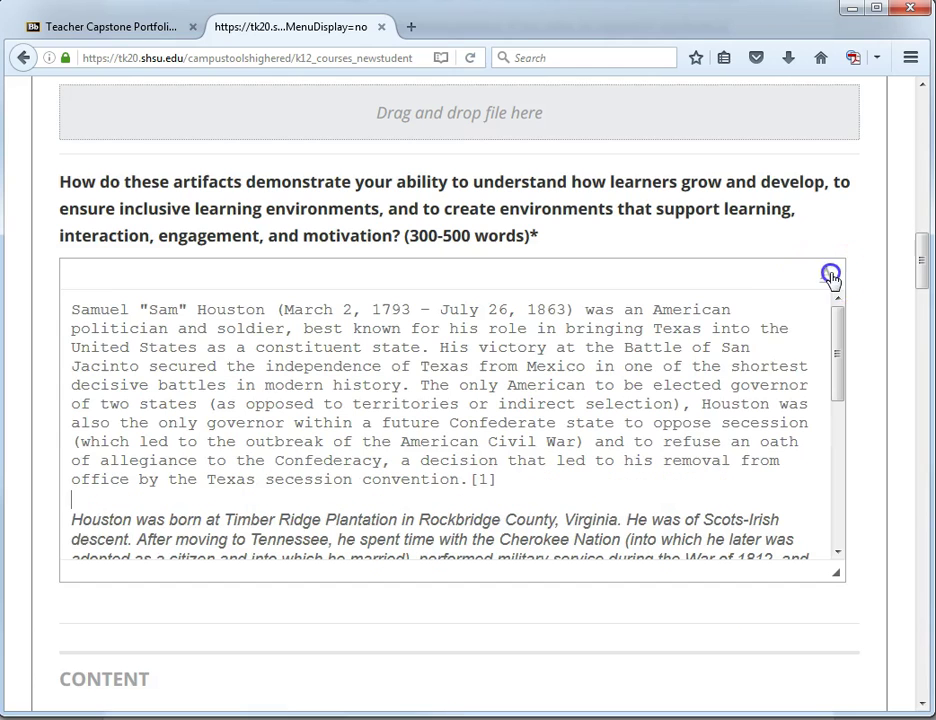
Look over the artifacts and reflection, then add the filled-in portfolio form to the assignment
{"action": "left_click_drag", "start_coordinate": [842, 355], "coordinate": [838, 322]}
{"action": "scroll", "coordinate": [700, 410], "scroll_direction": "up", "scroll_amount": 6}
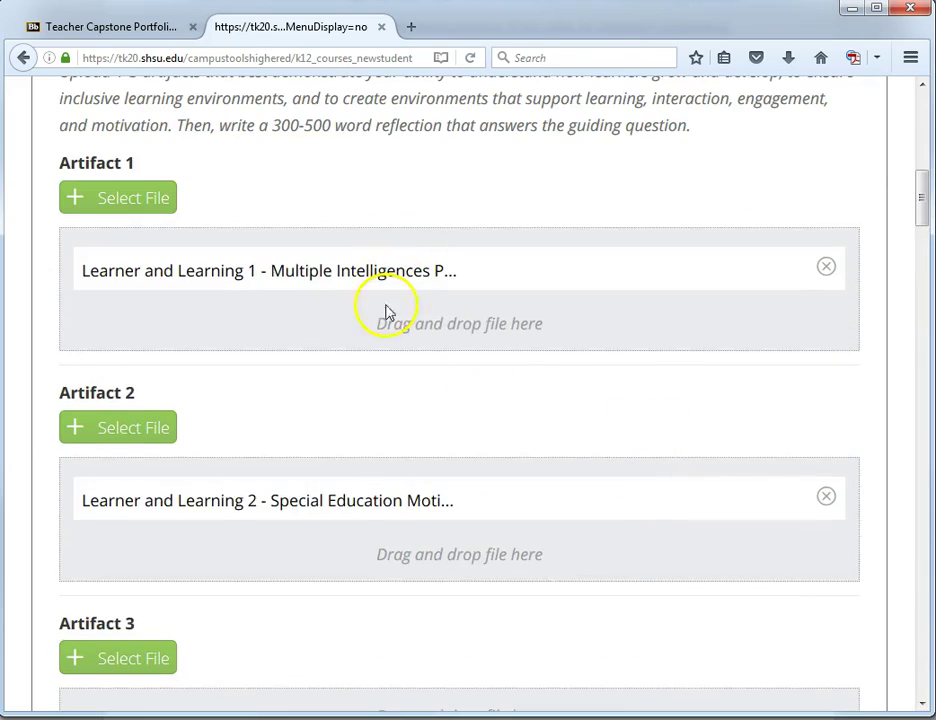
{"action": "scroll", "coordinate": [454, 483], "scroll_direction": "down", "scroll_amount": 10}
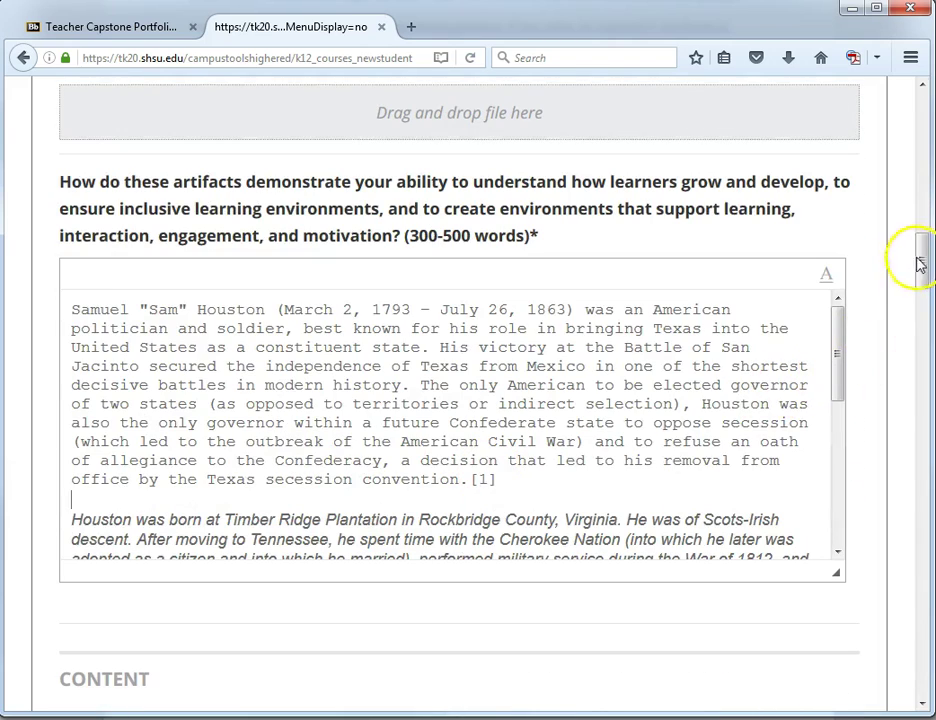
{"action": "left_click_drag", "start_coordinate": [922, 258], "coordinate": [922, 285]}
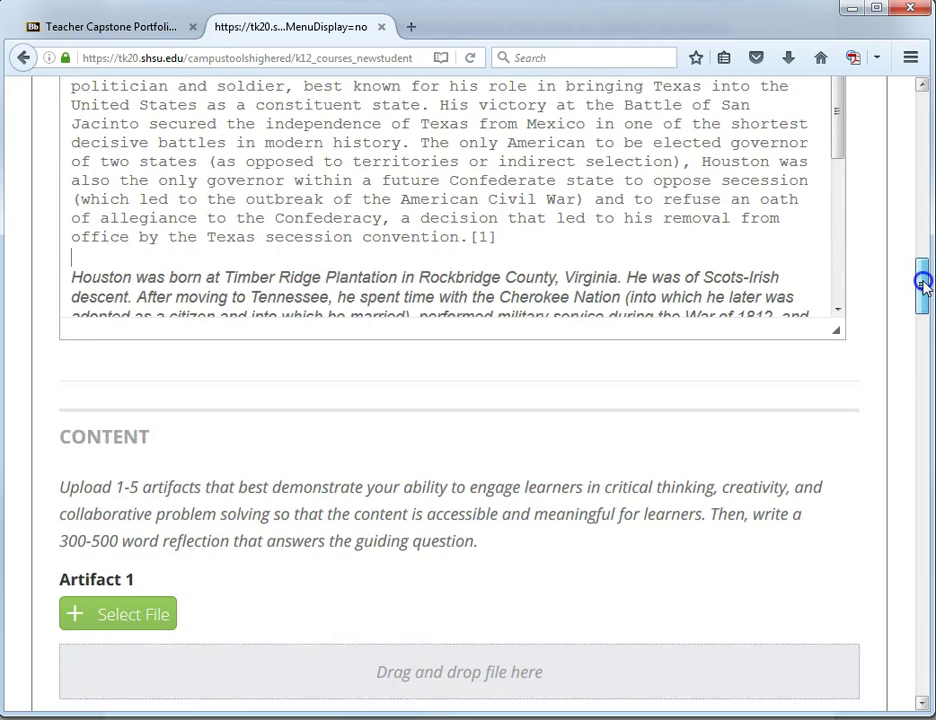
{"action": "left_click_drag", "start_coordinate": [922, 285], "coordinate": [924, 163]}
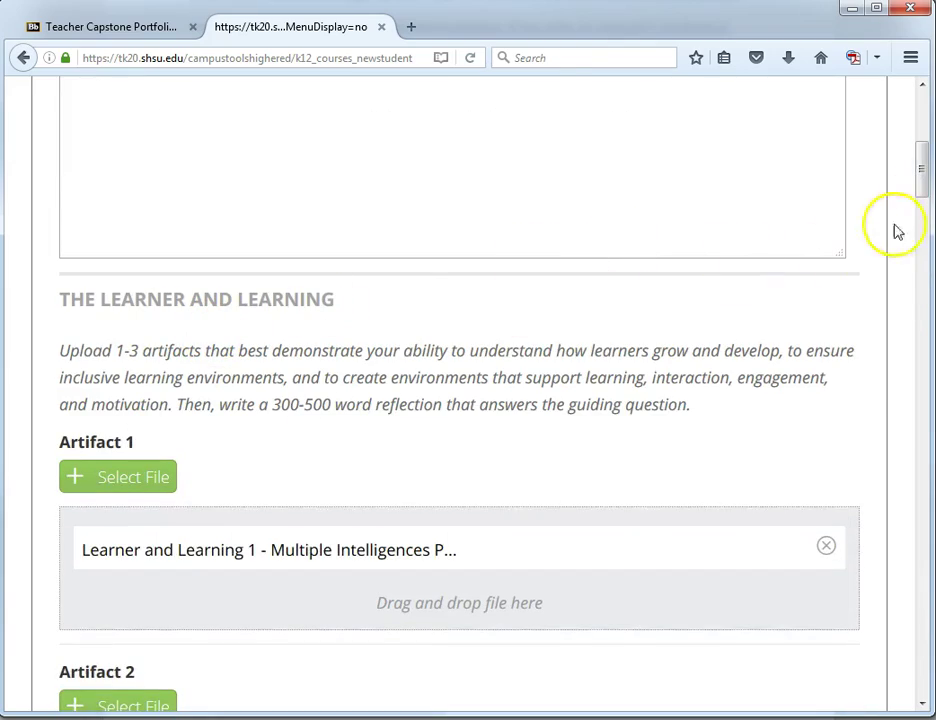
{"action": "left_click_drag", "start_coordinate": [921, 172], "coordinate": [925, 665]}
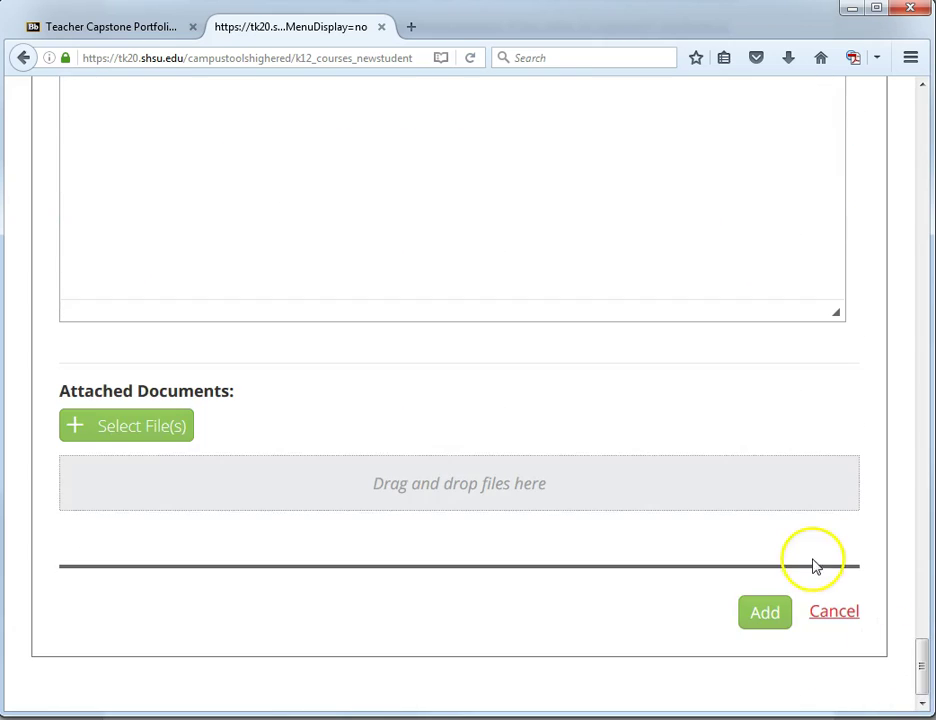
{"action": "left_click", "coordinate": [767, 614]}
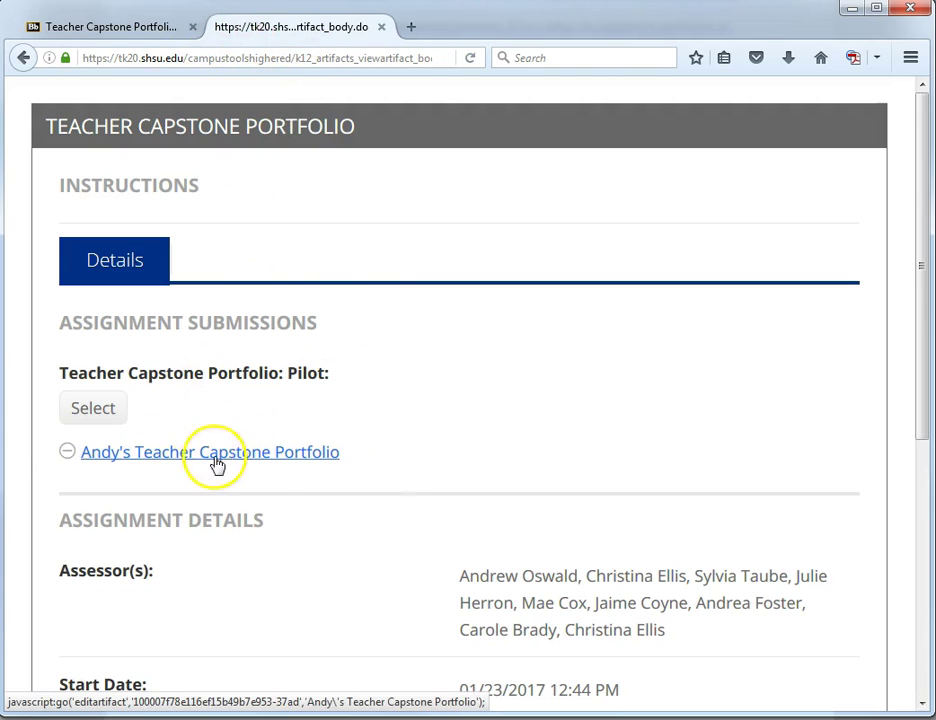
Save the Teacher Capstone Portfolio assignment with its attached portfolio, without submitting it
{"action": "left_click", "coordinate": [288, 465]}
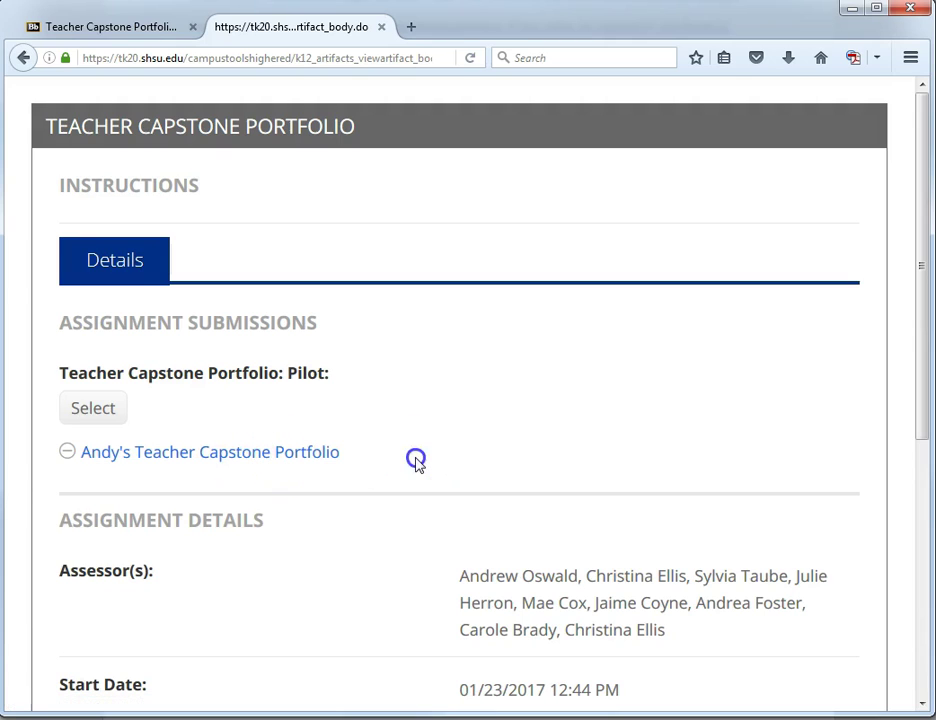
{"action": "scroll", "coordinate": [418, 465], "scroll_direction": "down", "scroll_amount": 8}
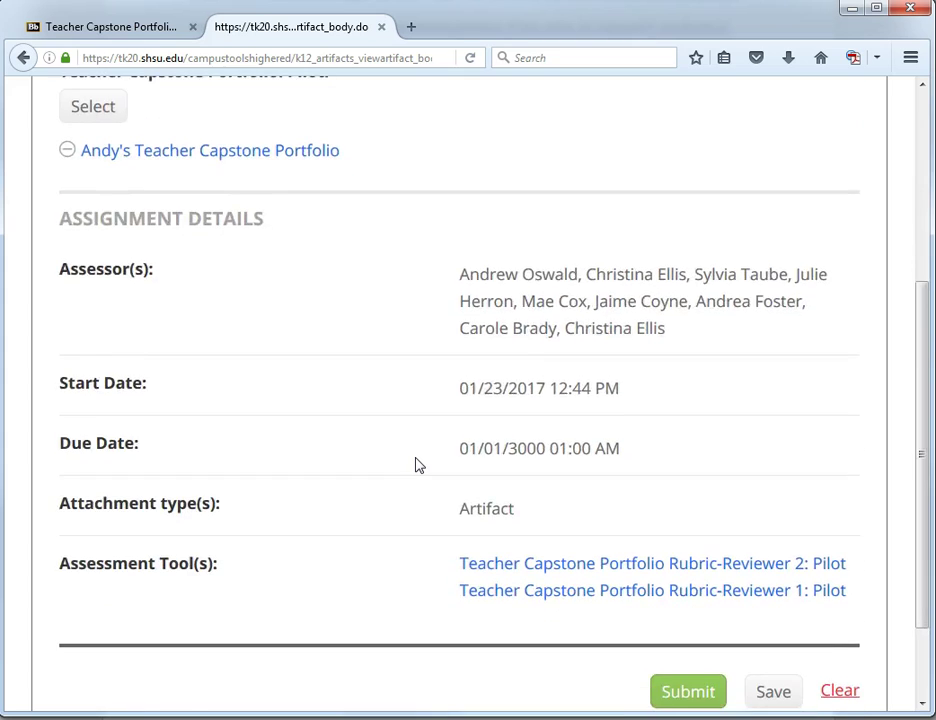
{"action": "left_click", "coordinate": [417, 618]}
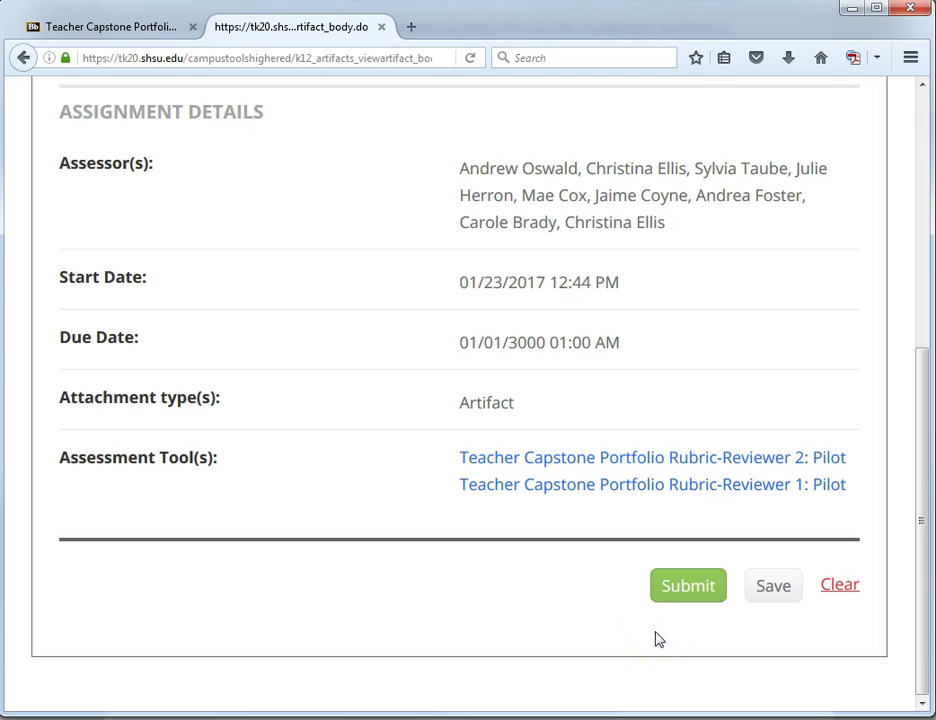
{"action": "left_click", "coordinate": [771, 589]}
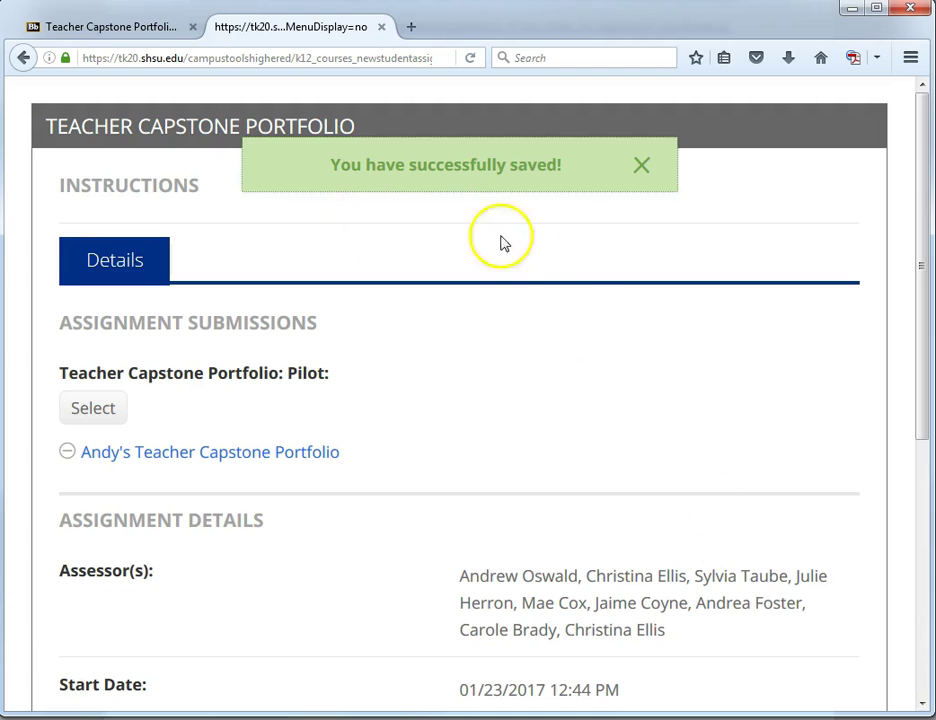
Close the Tk20 assignment page and reopen the Teacher Capstone Portfolio from its Blackboard course page
{"action": "left_click", "coordinate": [383, 27]}
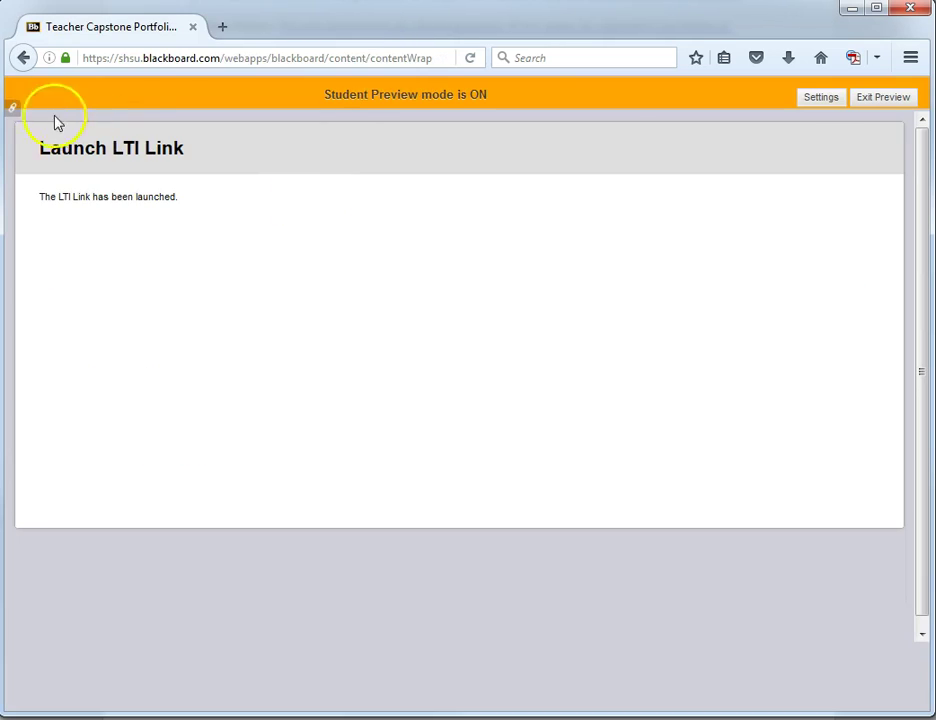
{"action": "left_click", "coordinate": [22, 59]}
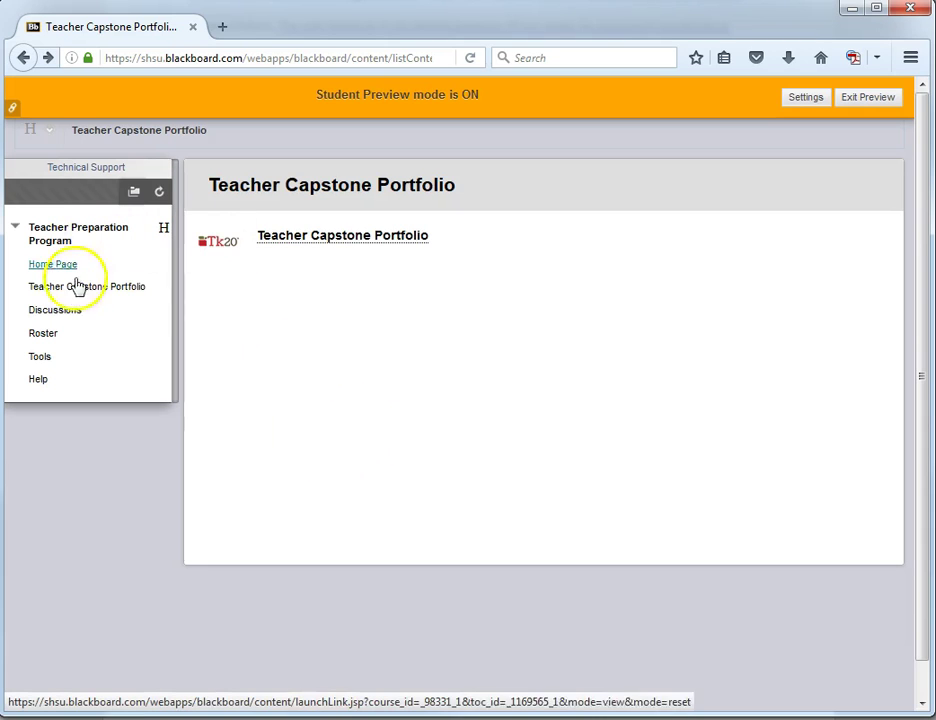
{"action": "left_click", "coordinate": [311, 236]}
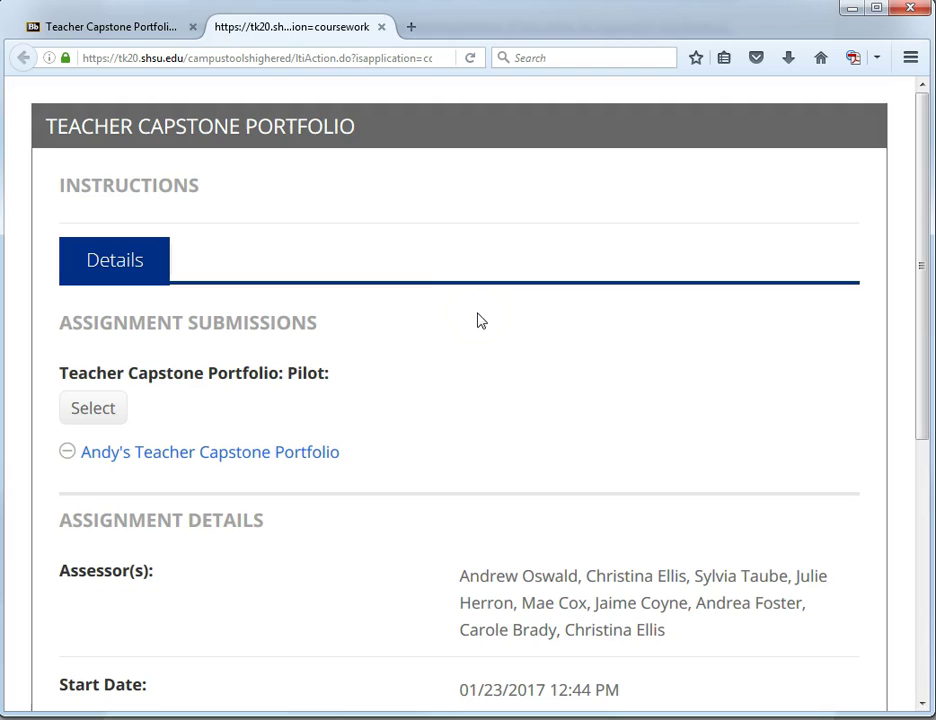
Open the attached portfolio form and look over the Learner and Learning artifacts, its reflection and the Content section's upload fields
{"action": "left_click", "coordinate": [294, 453]}
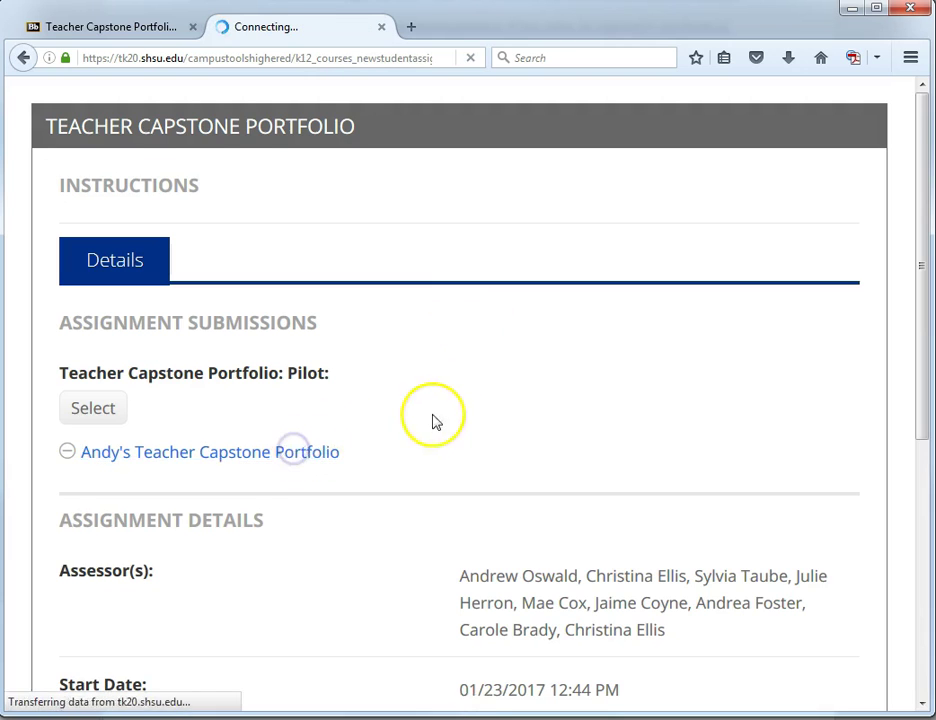
{"action": "scroll", "coordinate": [448, 413], "scroll_direction": "down", "scroll_amount": 10}
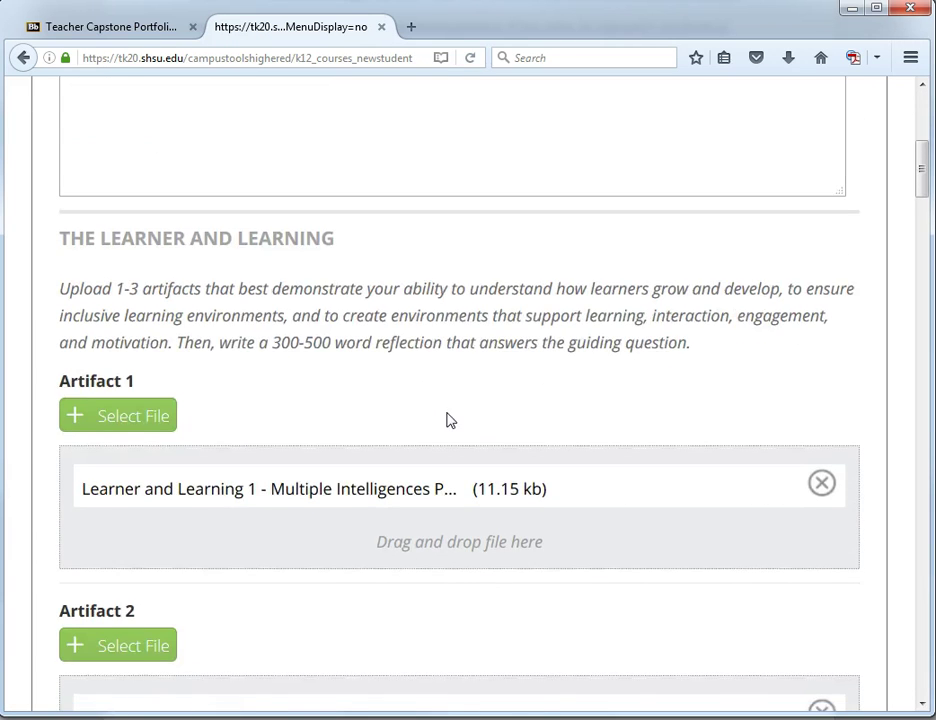
{"action": "scroll", "coordinate": [469, 386], "scroll_direction": "down", "scroll_amount": 10}
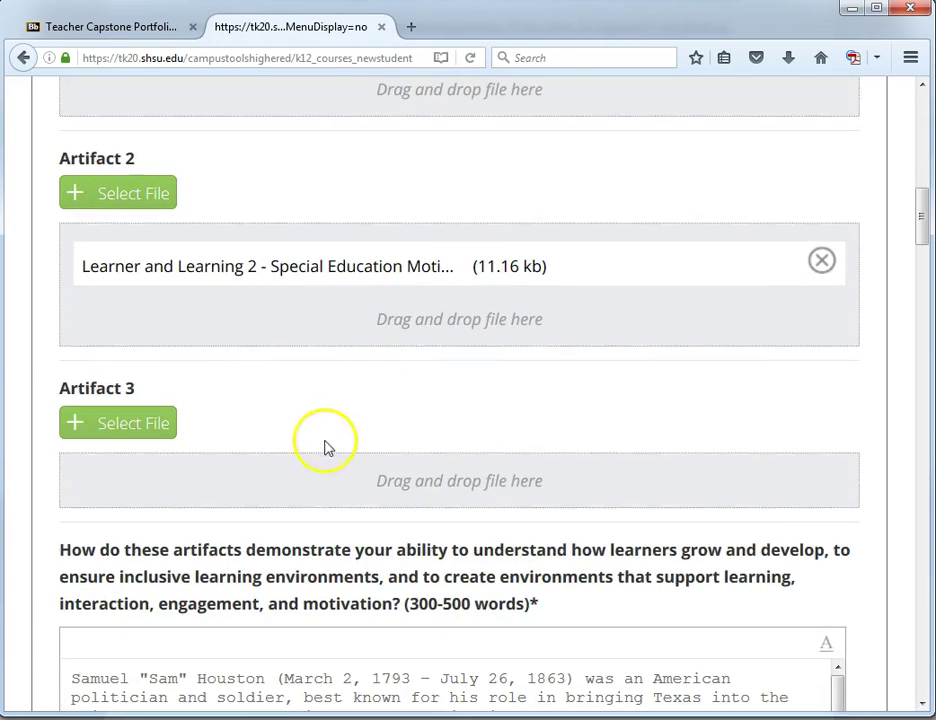
{"action": "scroll", "coordinate": [337, 500], "scroll_direction": "down", "scroll_amount": 5}
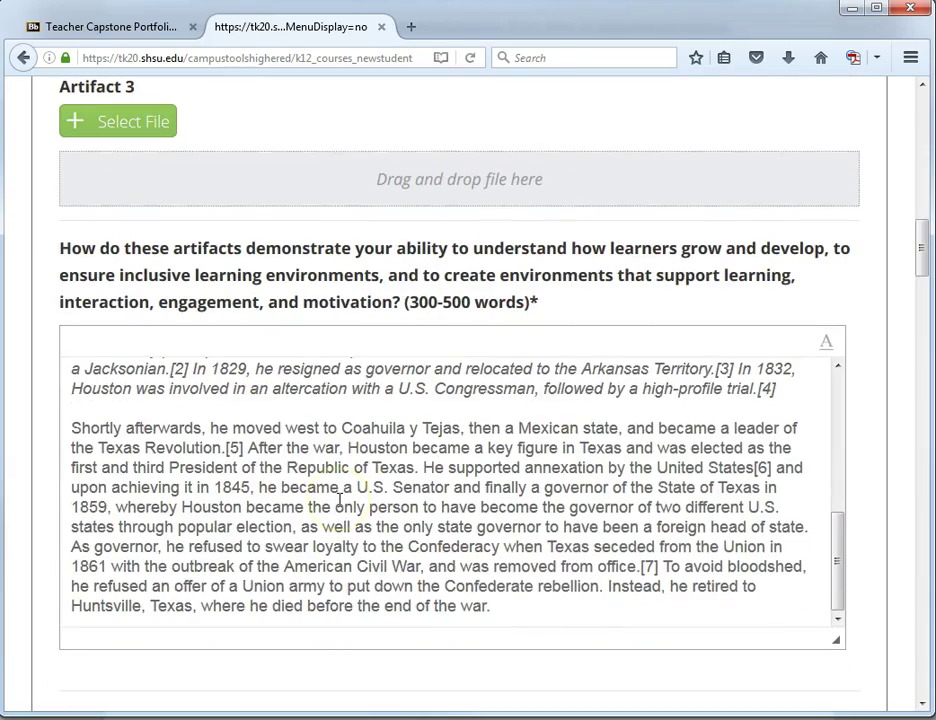
{"action": "scroll", "coordinate": [340, 497], "scroll_direction": "down", "scroll_amount": 8}
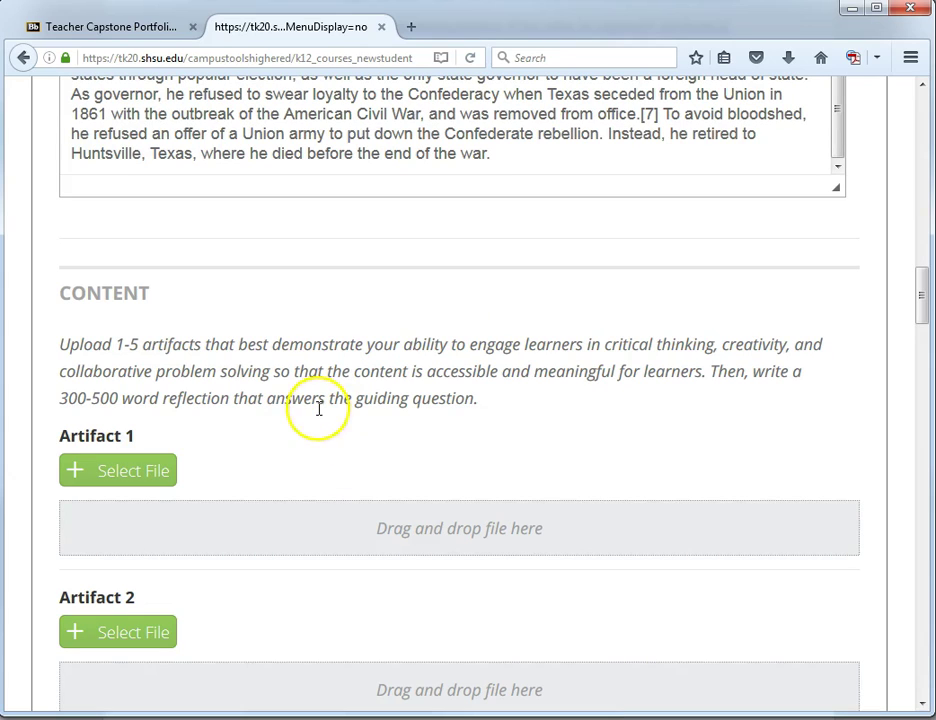
{"action": "scroll", "coordinate": [315, 410], "scroll_direction": "down", "scroll_amount": 3}
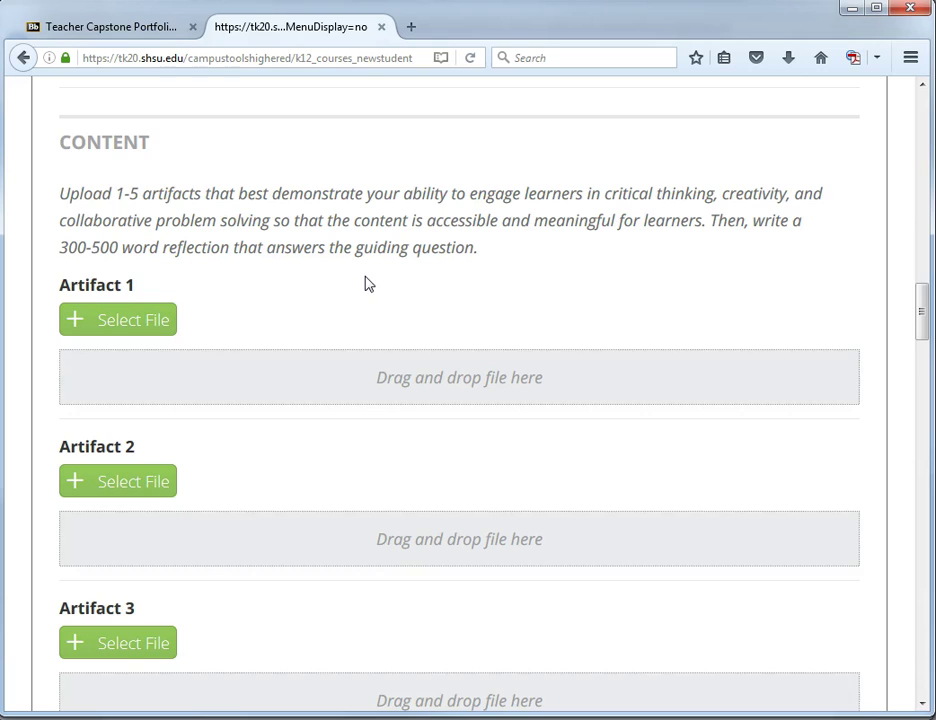
{"action": "scroll", "coordinate": [366, 284], "scroll_direction": "down", "scroll_amount": 6}
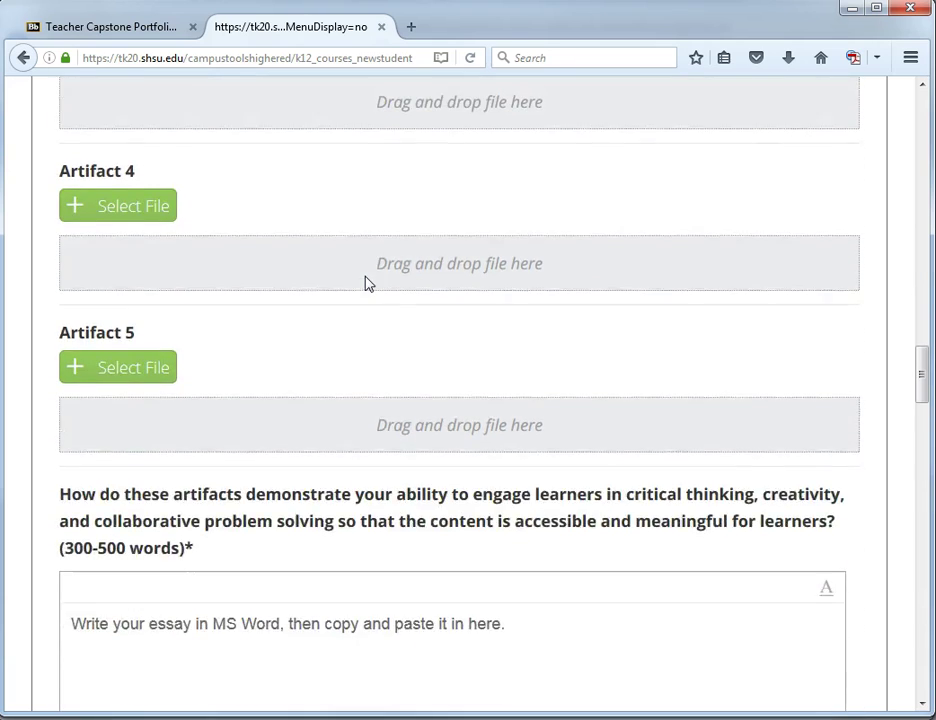
{"action": "scroll", "coordinate": [366, 284], "scroll_direction": "up", "scroll_amount": 1}
{"action": "scroll", "coordinate": [366, 284], "scroll_direction": "up", "scroll_amount": 9}
{"action": "scroll", "coordinate": [334, 372], "scroll_direction": "down", "scroll_amount": 3}
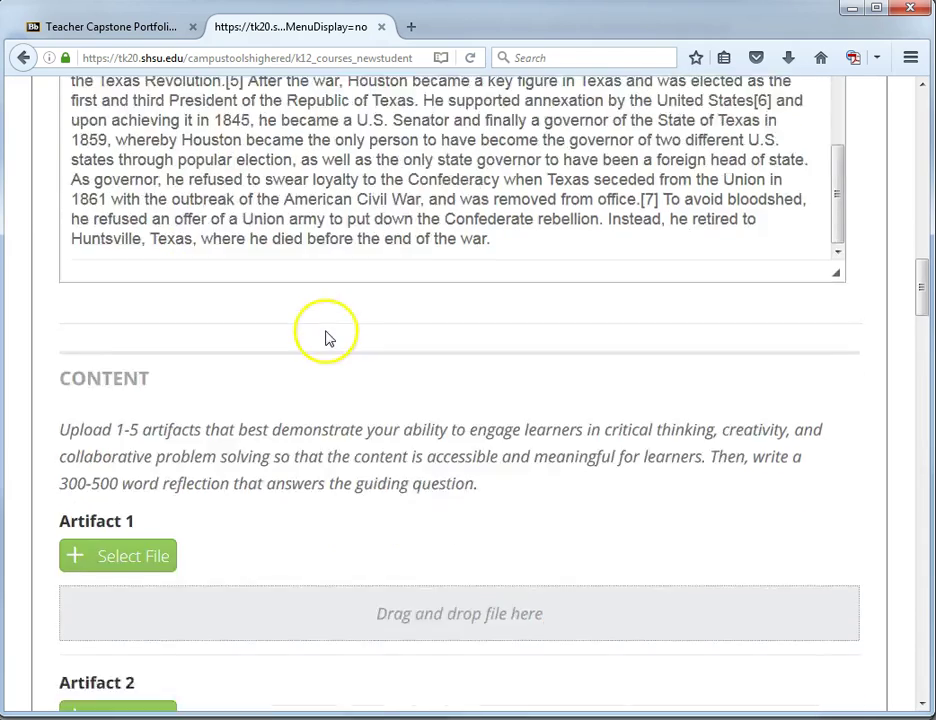
Upload Content 1 - Science Lesson Plan.docx as Artifact 1 of the Content section
{"action": "scroll", "coordinate": [325, 337], "scroll_direction": "down", "scroll_amount": 3}
{"action": "left_click", "coordinate": [130, 173]}
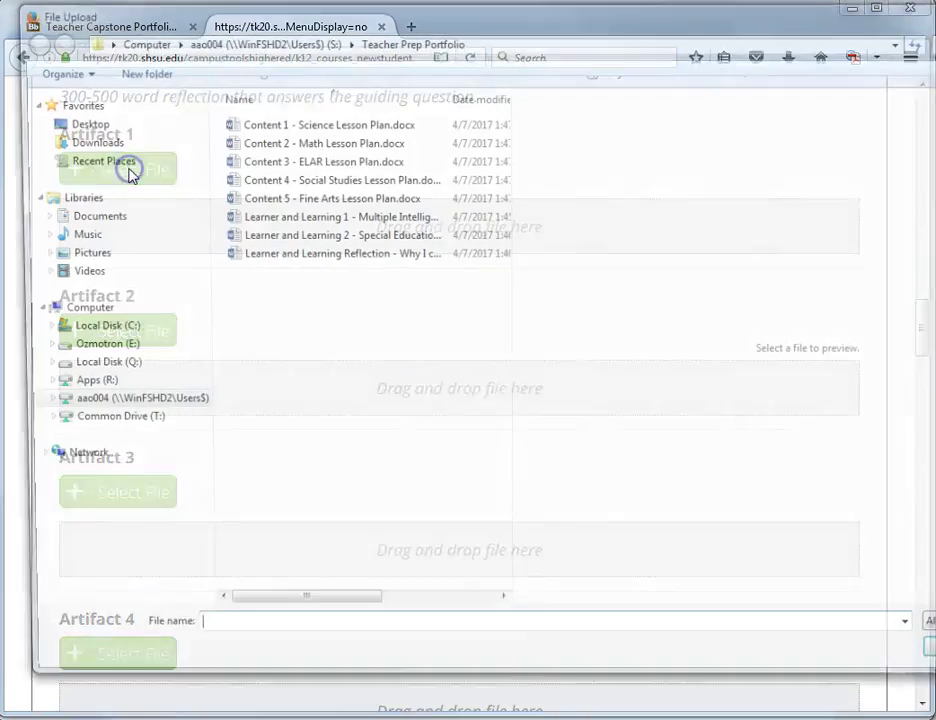
{"action": "left_click", "coordinate": [310, 121]}
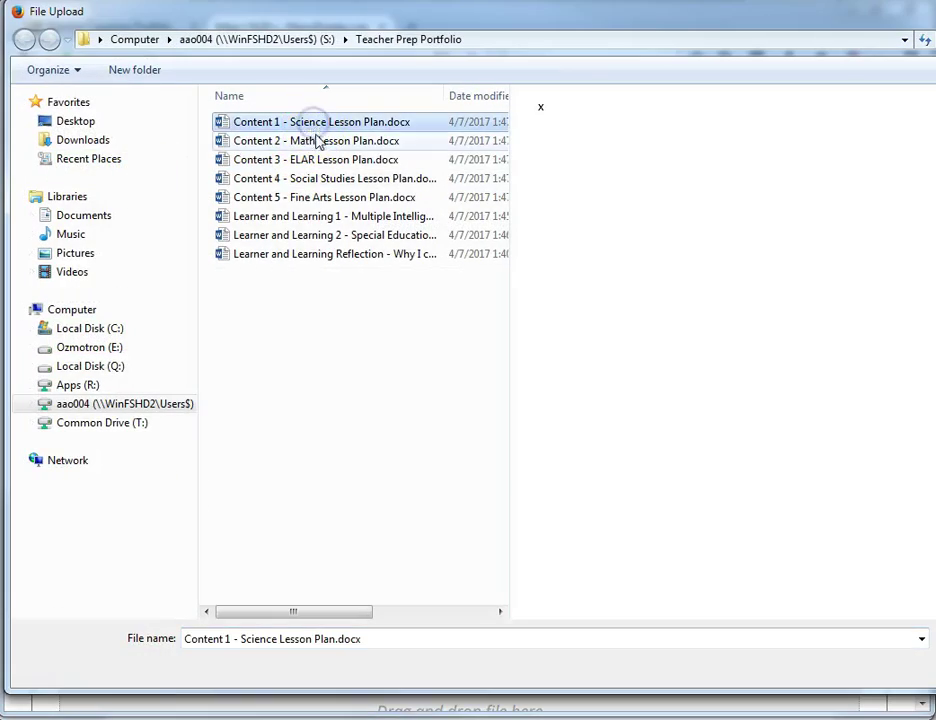
{"action": "key", "text": "Return"}
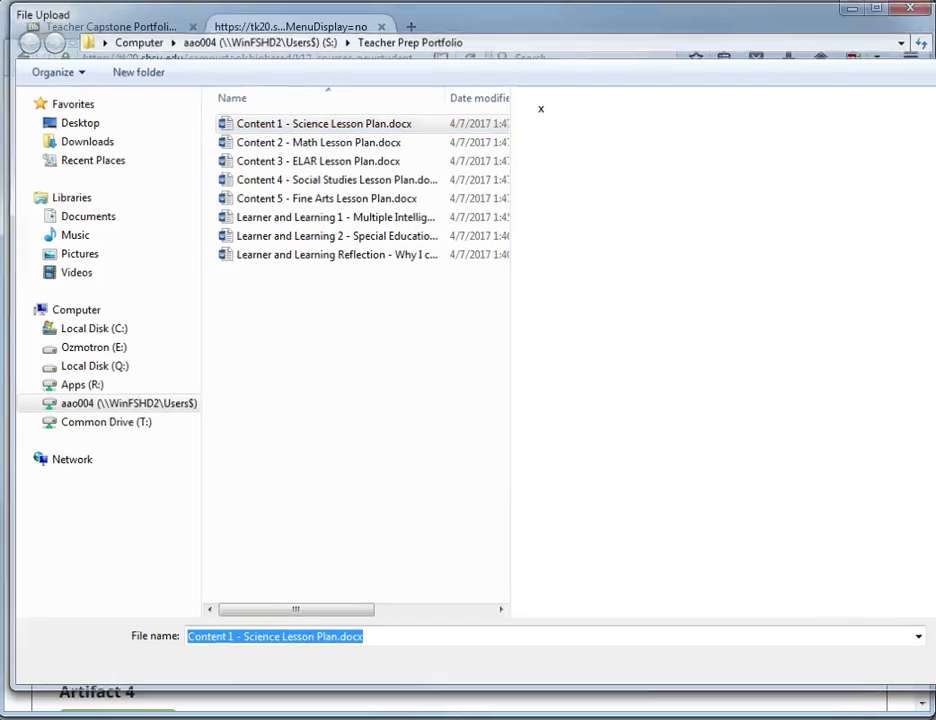
{"action": "mouse_move", "coordinate": [211, 250]}
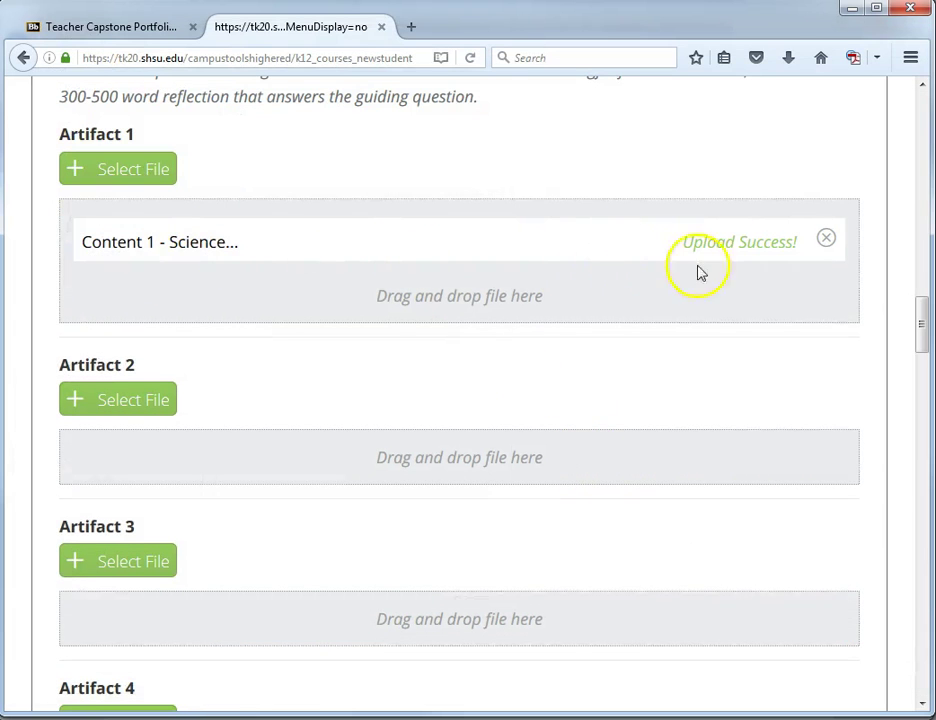
Upload Content 2 - Math Lesson Plan.docx as Artifact 2 and Content 3 - ELAR Lesson Plan.docx as Artifact 3 in the Content section
{"action": "left_click", "coordinate": [126, 400]}
{"action": "left_click", "coordinate": [274, 141]}
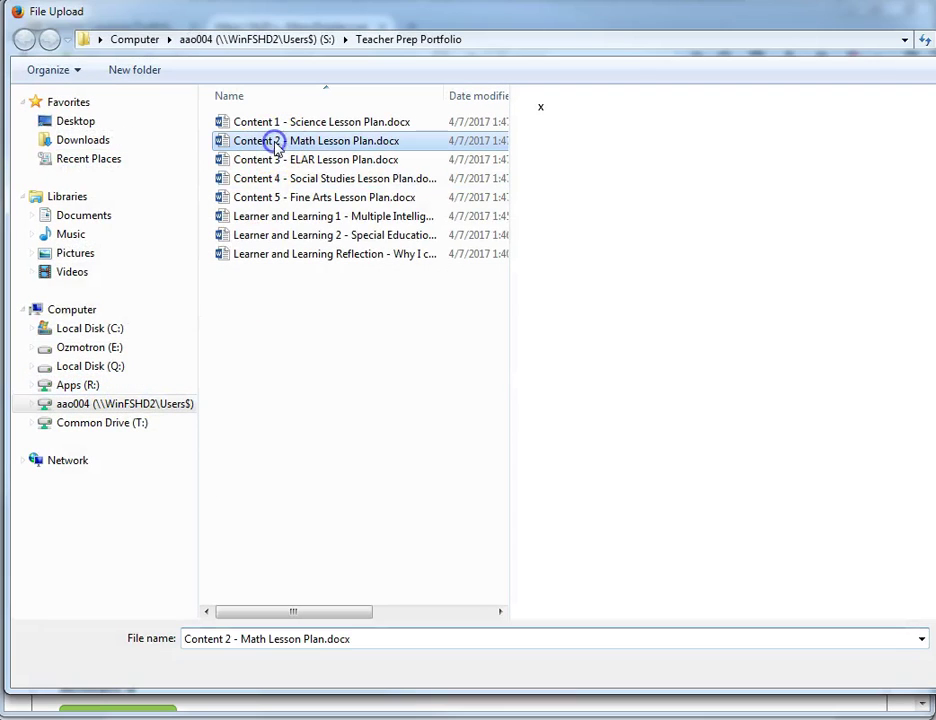
{"action": "key", "text": "Return"}
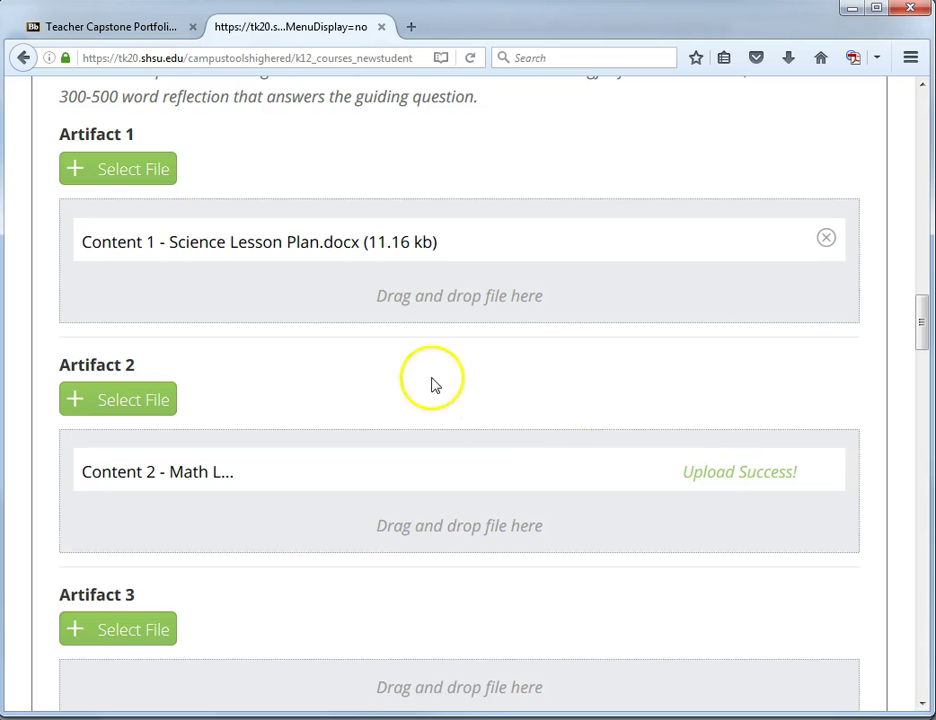
{"action": "scroll", "coordinate": [310, 494], "scroll_direction": "down", "scroll_amount": 2}
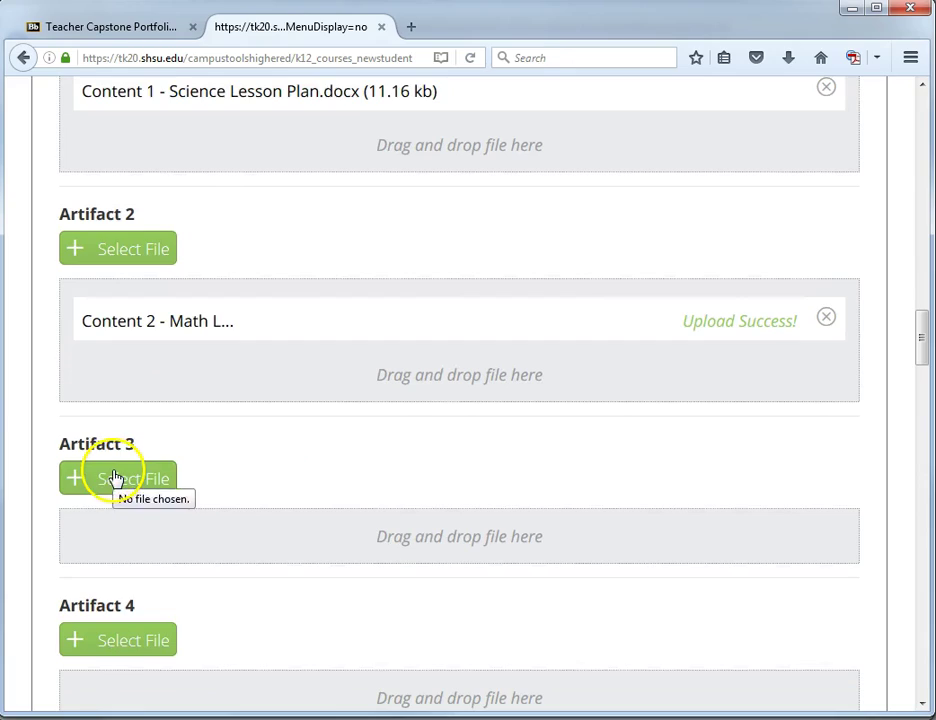
{"action": "left_click", "coordinate": [118, 478]}
{"action": "double_click", "coordinate": [270, 160]}
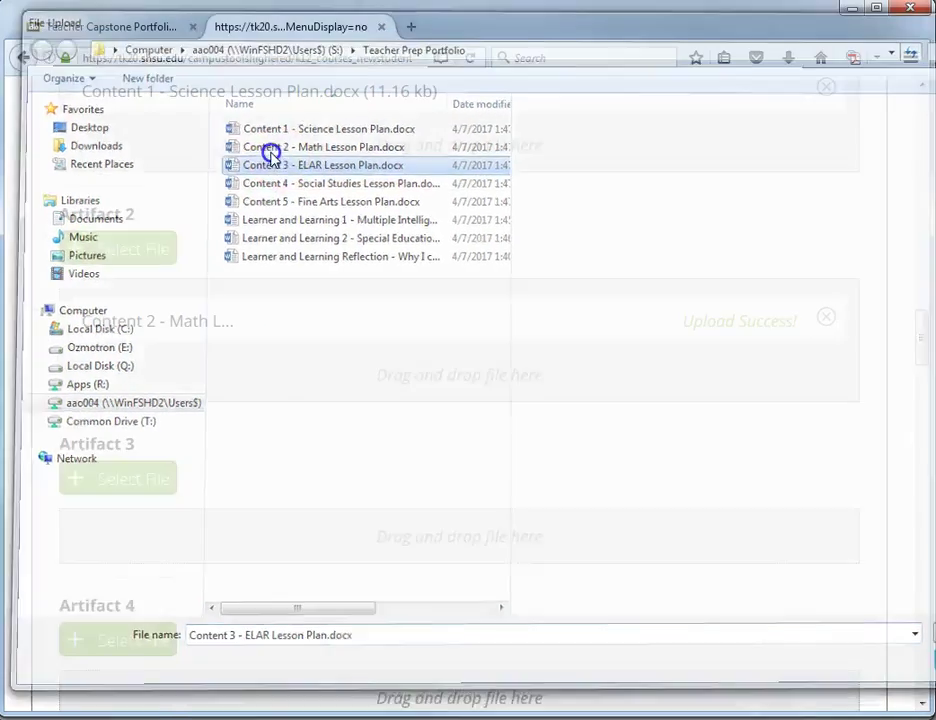
Upload Content 4 - Social Studies Lesson Plan.docx as Artifact 4 and Content 5 - Fine Arts Lesson Plan.docx as Artifact 5 in the Content section
{"action": "scroll", "coordinate": [337, 380], "scroll_direction": "down", "scroll_amount": 3}
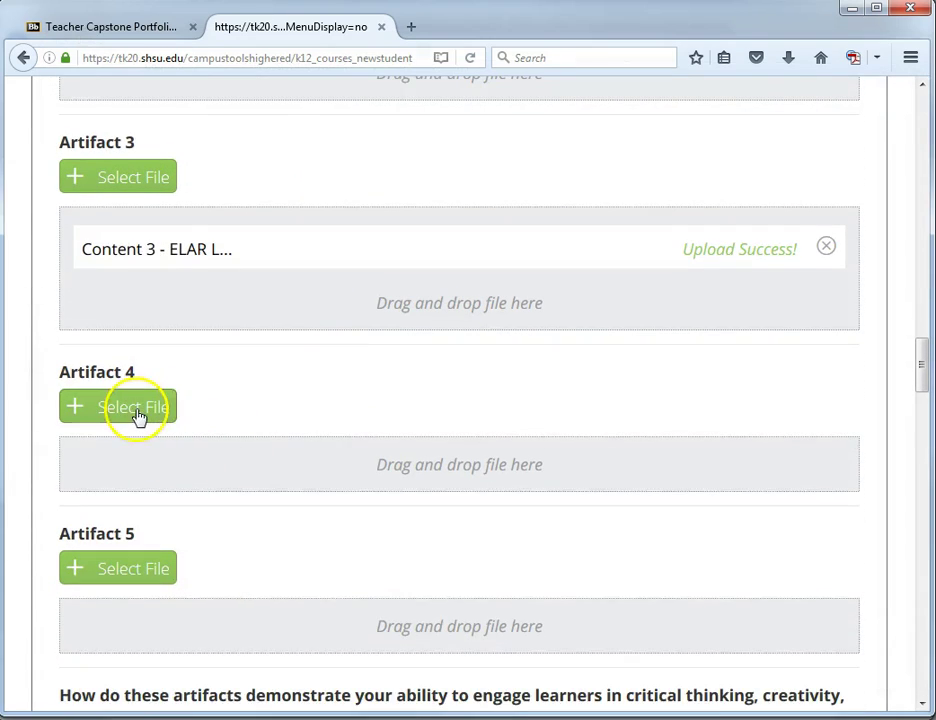
{"action": "left_click", "coordinate": [140, 418]}
{"action": "double_click", "coordinate": [309, 180]}
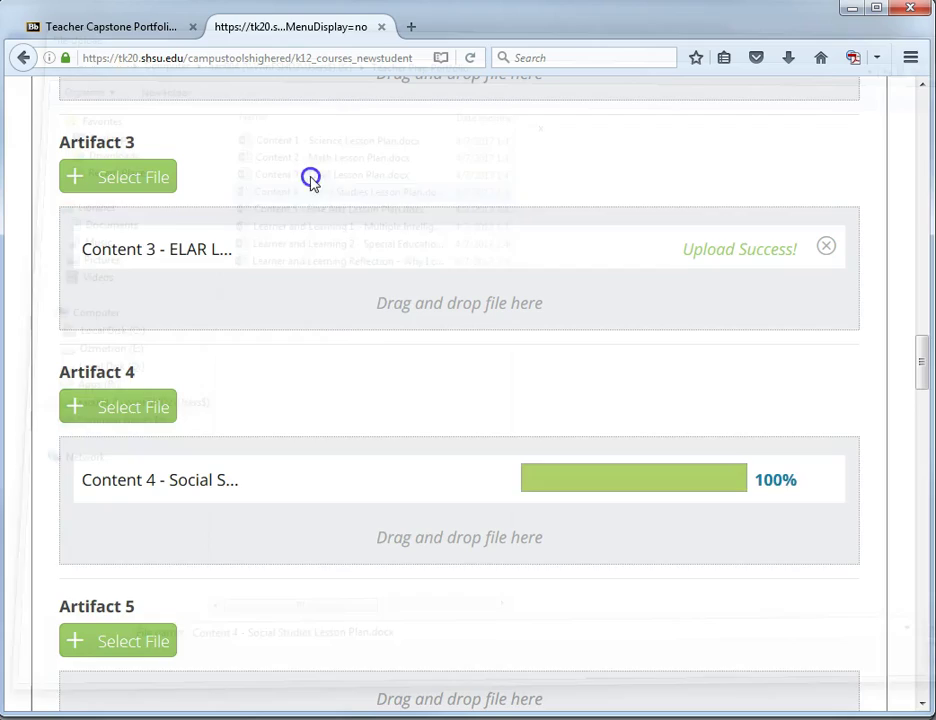
{"action": "scroll", "coordinate": [335, 423], "scroll_direction": "down", "scroll_amount": 3}
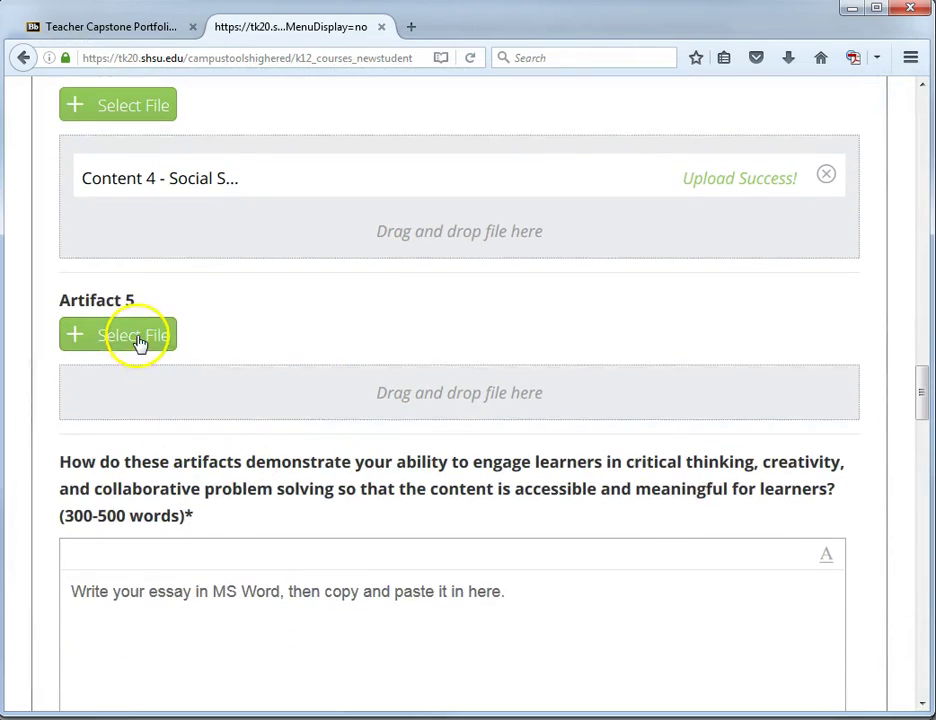
{"action": "left_click", "coordinate": [138, 341]}
{"action": "double_click", "coordinate": [272, 198]}
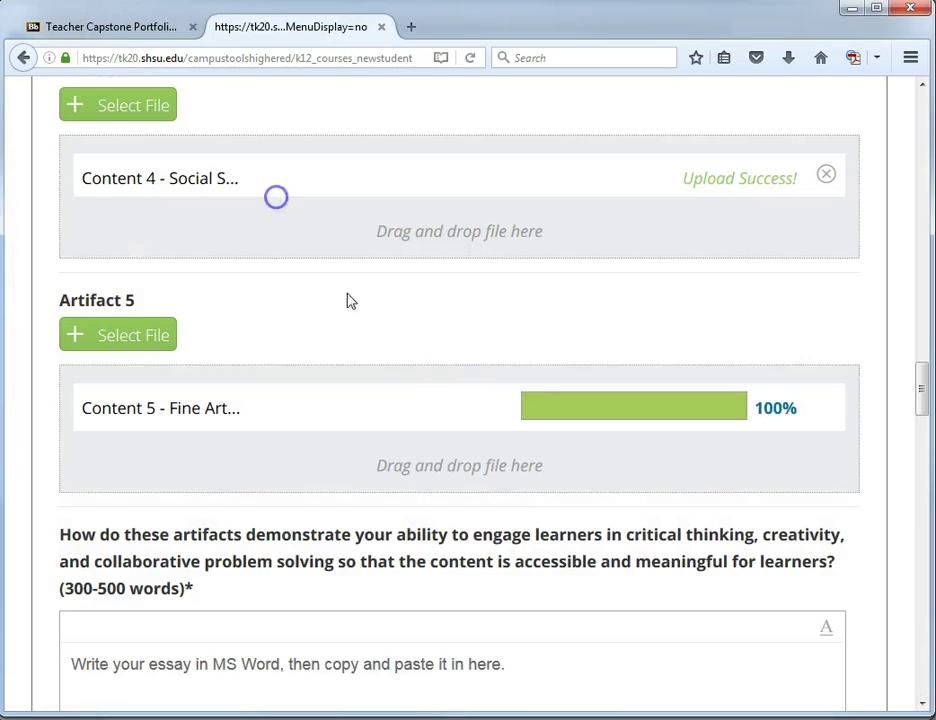
Review the uploaded Content artifacts and its reflection field, along with the Instructional Practice and Professional Responsibility sections down to the form's end
{"action": "scroll", "coordinate": [420, 465], "scroll_direction": "up", "scroll_amount": 5}
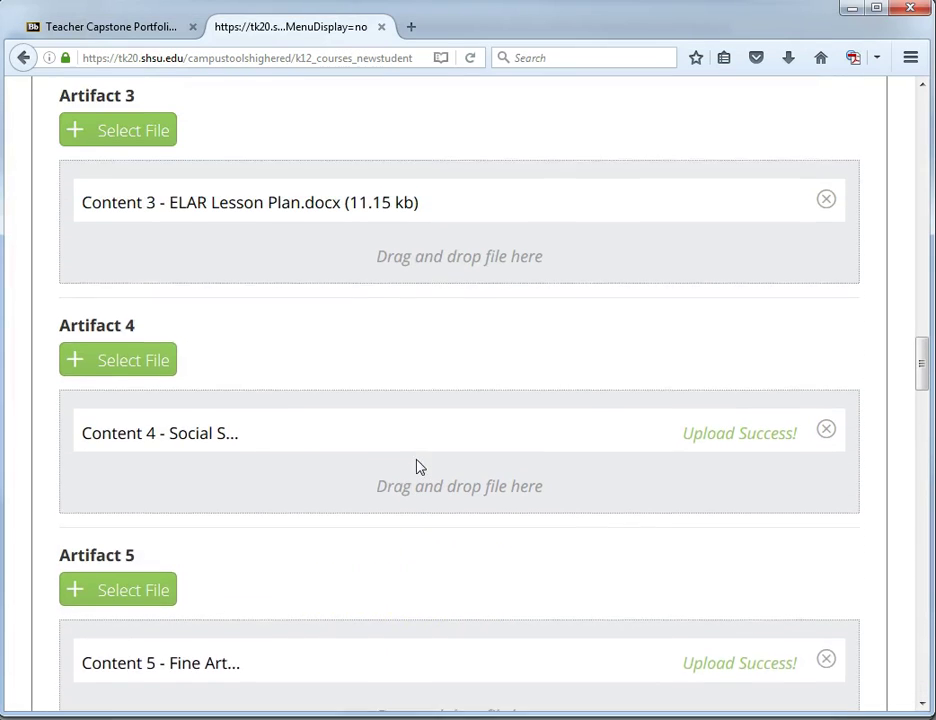
{"action": "scroll", "coordinate": [580, 545], "scroll_direction": "down", "scroll_amount": 3}
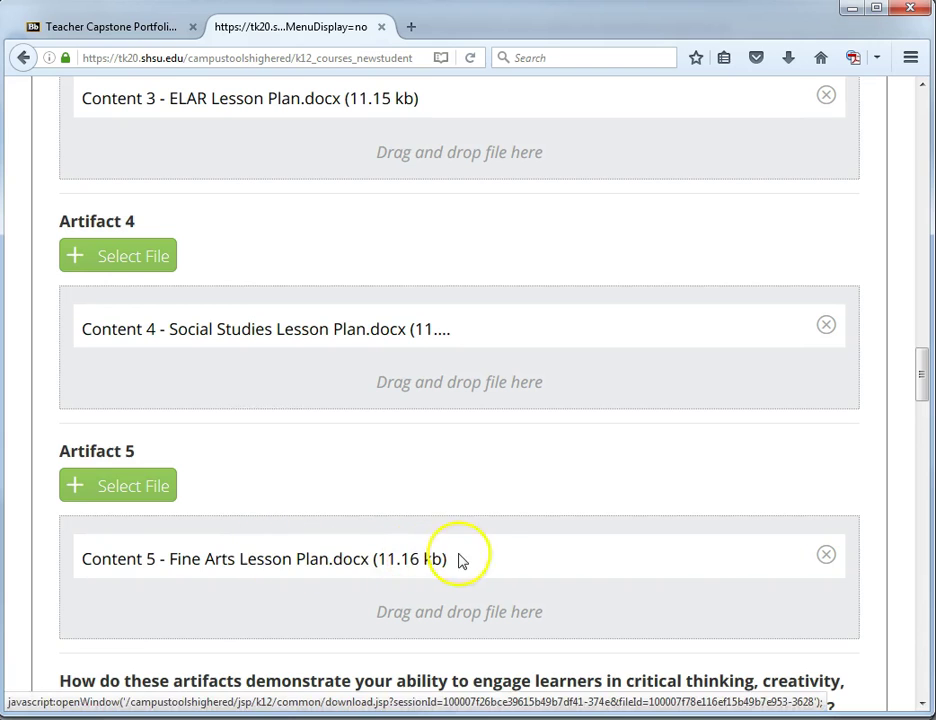
{"action": "scroll", "coordinate": [503, 565], "scroll_direction": "up", "scroll_amount": 10}
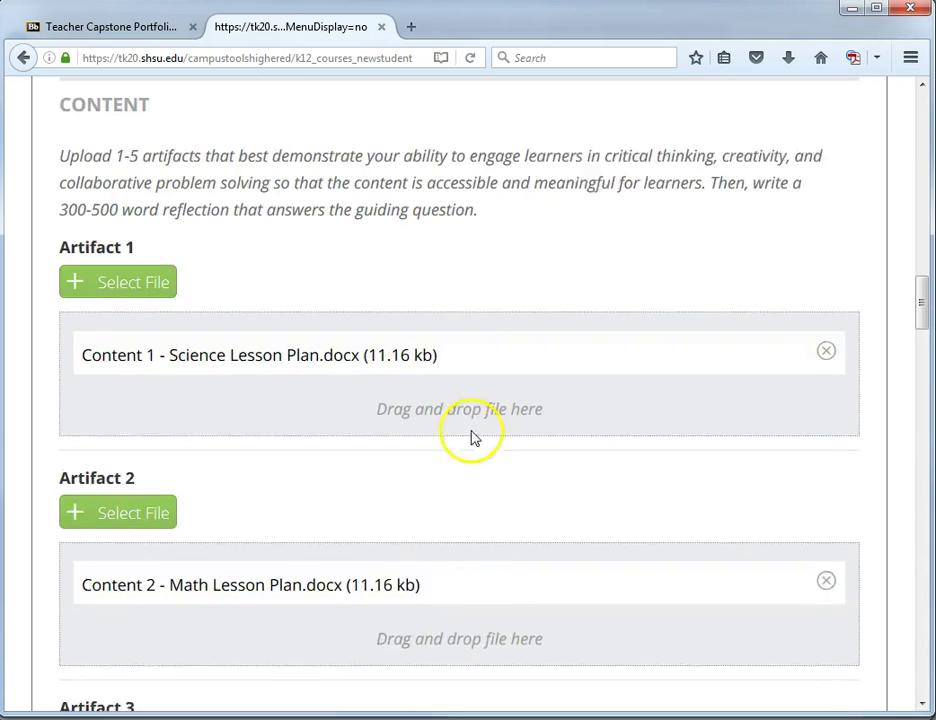
{"action": "scroll", "coordinate": [473, 388], "scroll_direction": "down", "scroll_amount": 15}
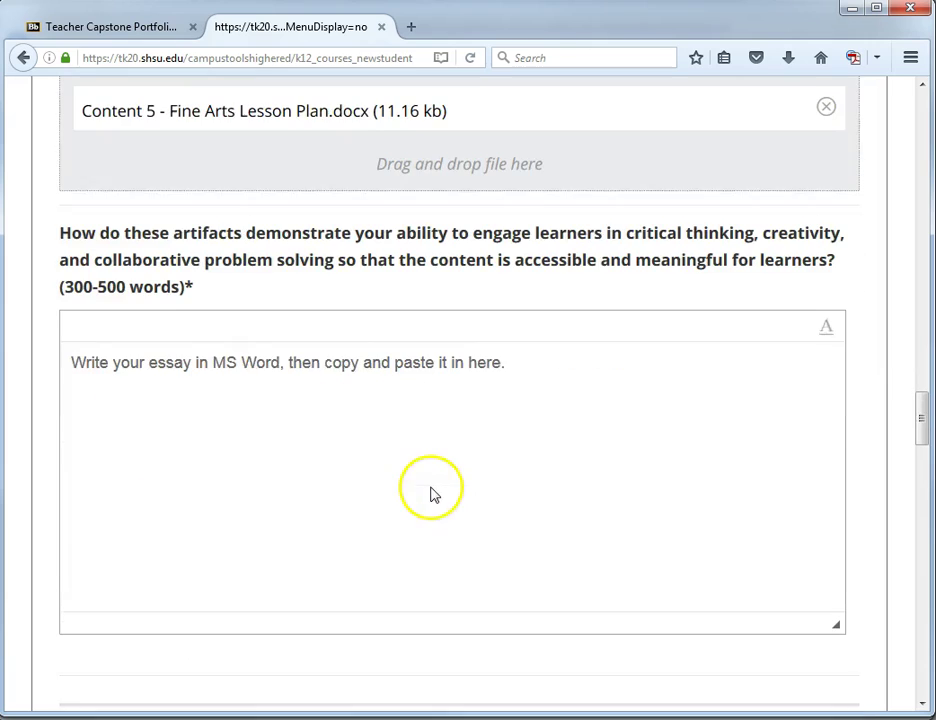
{"action": "left_click", "coordinate": [272, 460]}
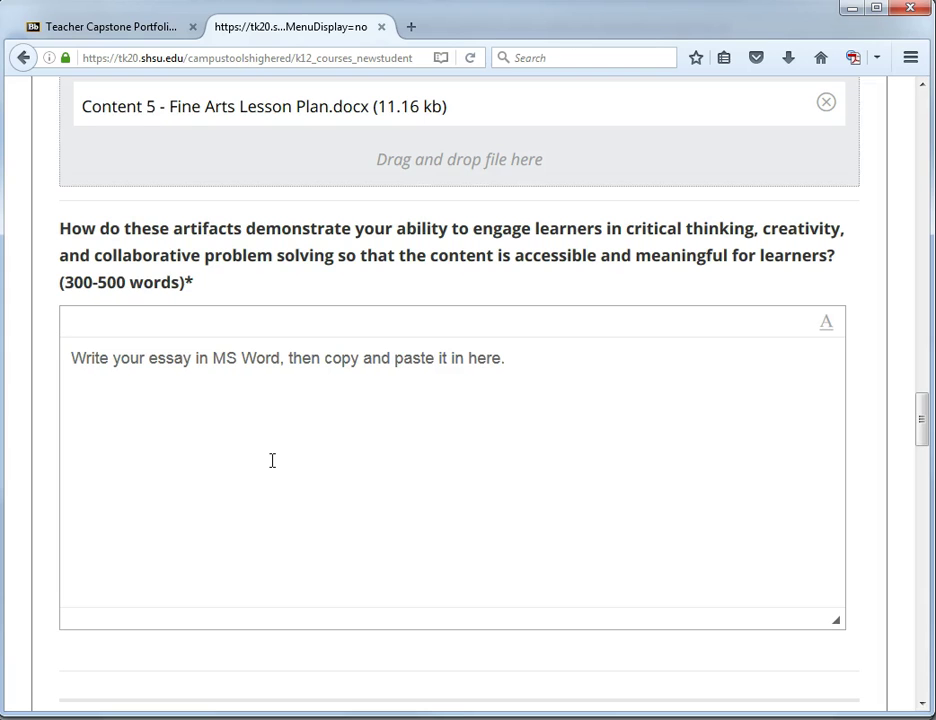
{"action": "scroll", "coordinate": [272, 460], "scroll_direction": "down", "scroll_amount": 8}
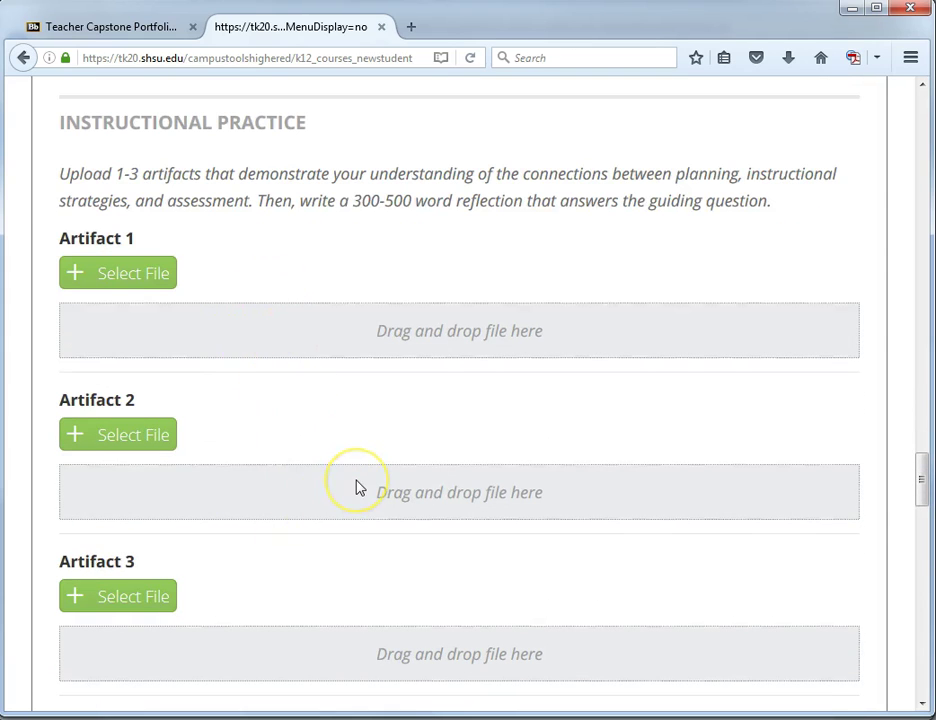
{"action": "scroll", "coordinate": [360, 487], "scroll_direction": "down", "scroll_amount": 17}
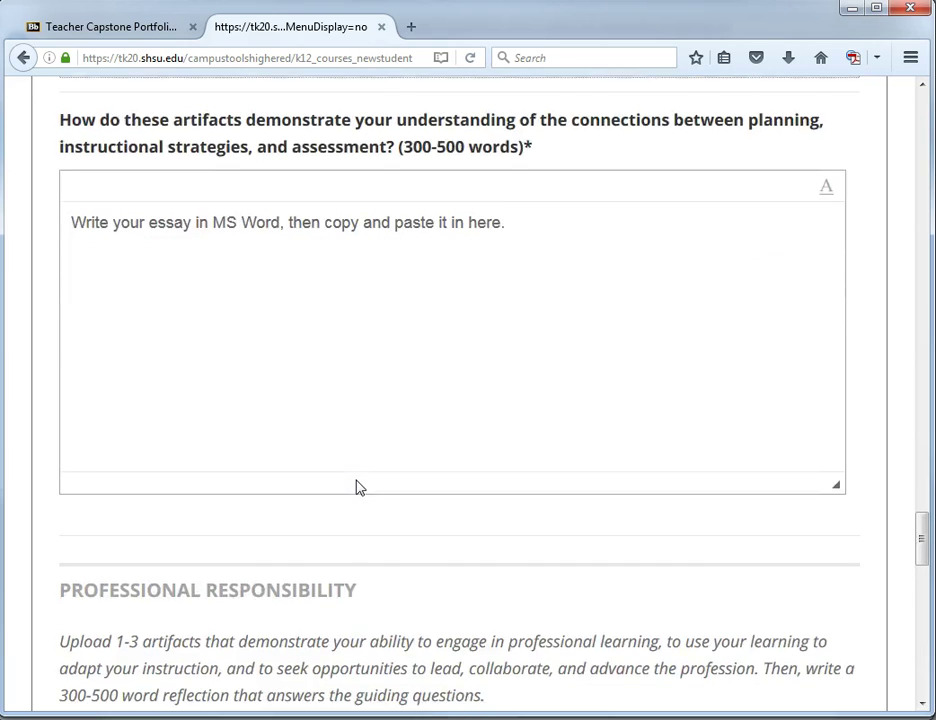
{"action": "scroll", "coordinate": [360, 487], "scroll_direction": "down", "scroll_amount": 8}
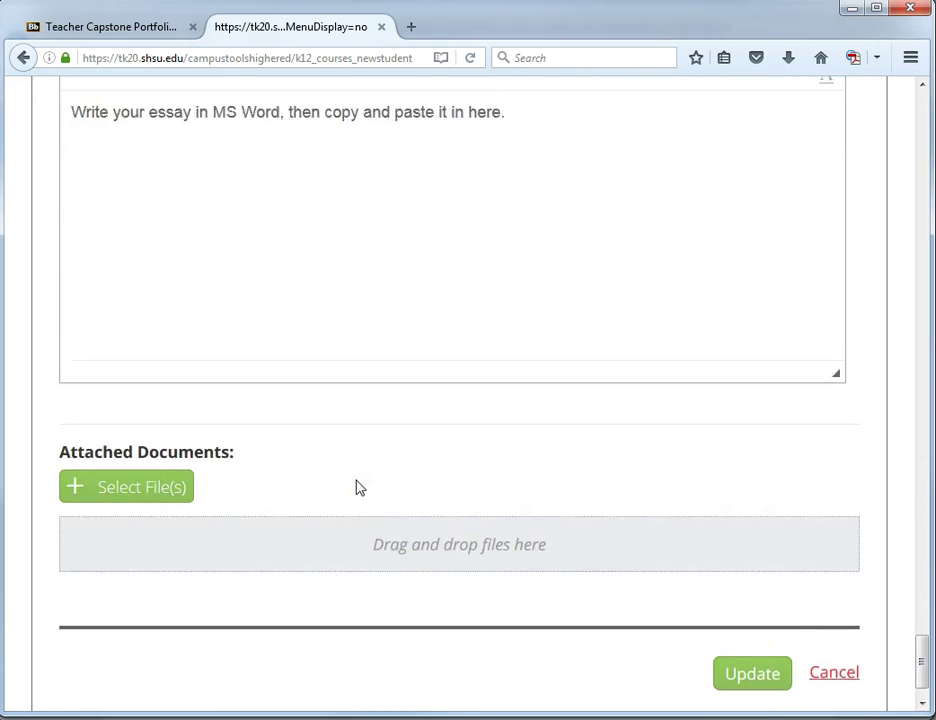
Update the portfolio form with the new Content artifacts and save the Teacher Capstone Portfolio assignment without submitting it
{"action": "left_click", "coordinate": [745, 615]}
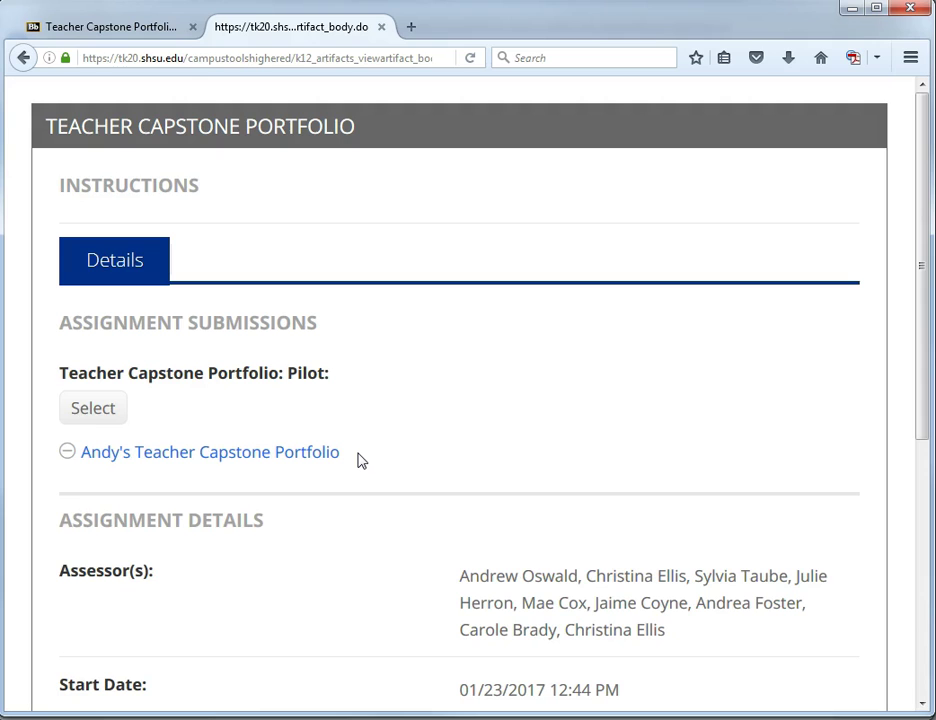
{"action": "scroll", "coordinate": [361, 460], "scroll_direction": "down", "scroll_amount": 5}
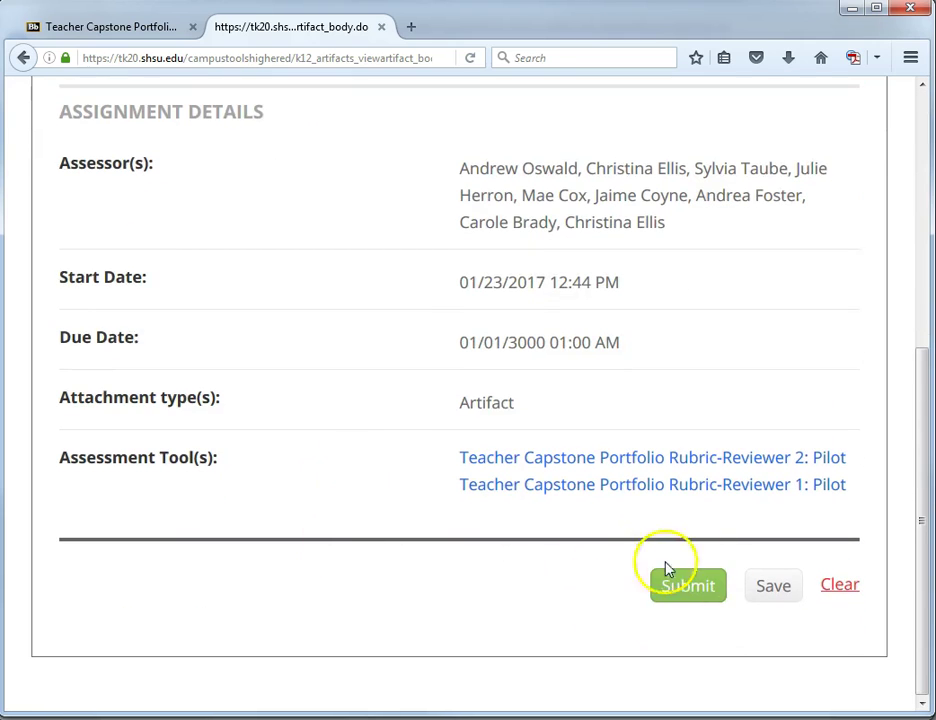
{"action": "left_click", "coordinate": [776, 592]}
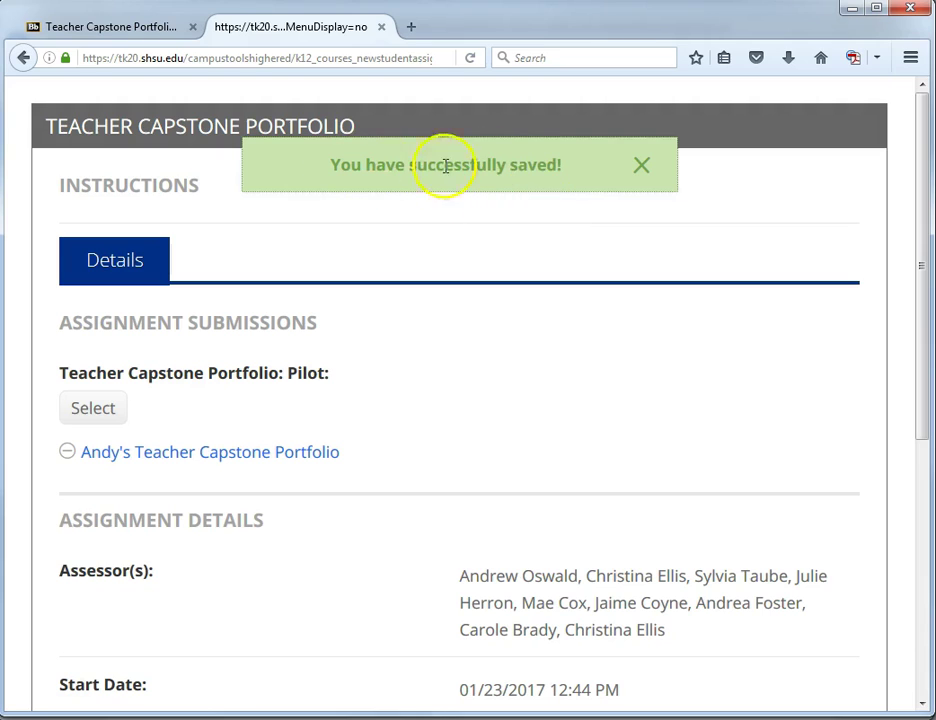
{"action": "left_click", "coordinate": [641, 170]}
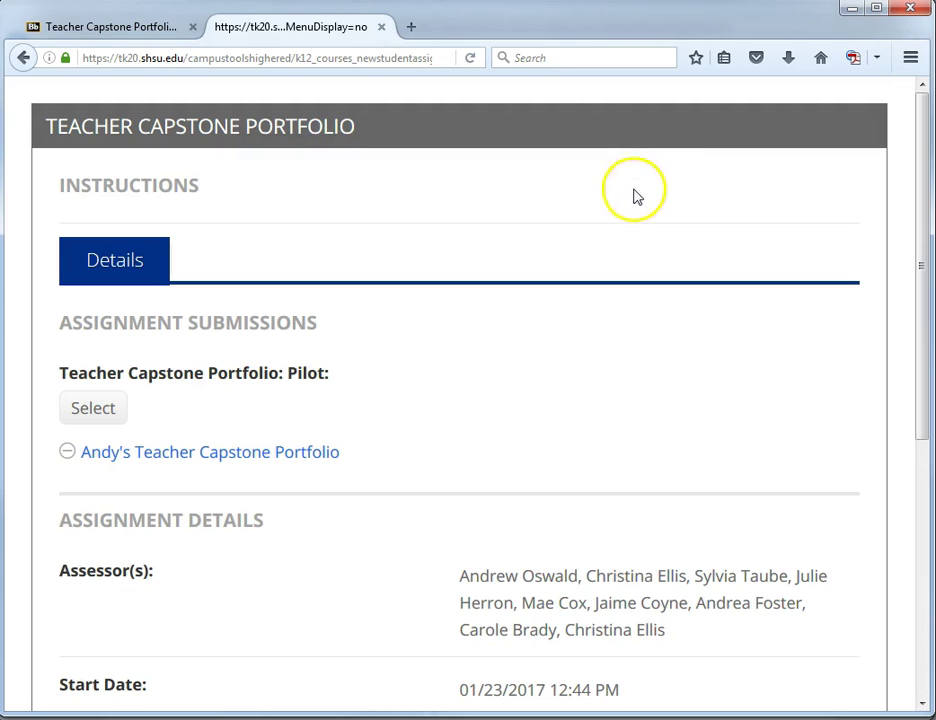
Close the Tk20 assignment page and go back from the launch page to the Blackboard course content
{"action": "left_click", "coordinate": [381, 35]}
{"action": "left_click", "coordinate": [25, 58]}
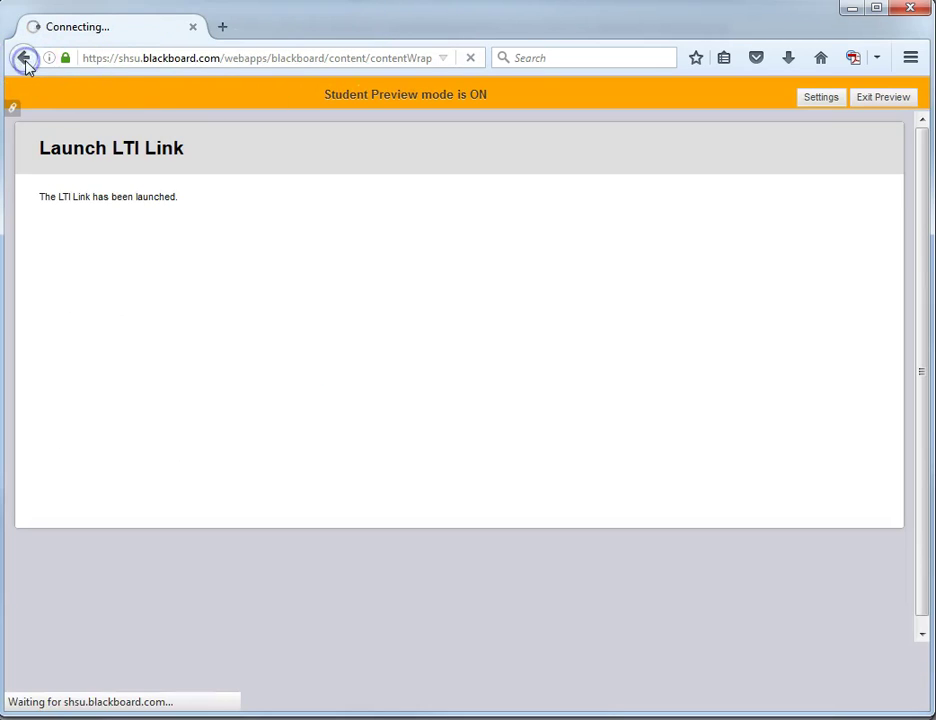